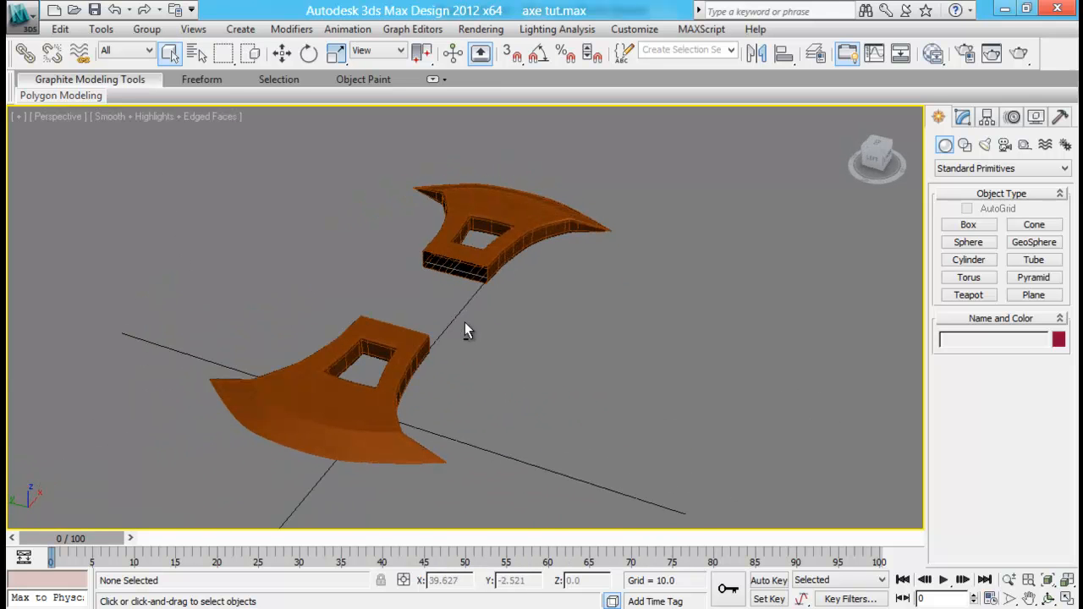
- Create a cylinder between the axe blades with a radius of about 4.2 and height of about 58.3, and set its height segments to 1
click(972, 262)
mouse_move(502, 359)
mouse_down()
mouse_move(526, 374)
mouse_move(513, 366)
mouse_up()
click(539, 116)
right_click(792, 429)
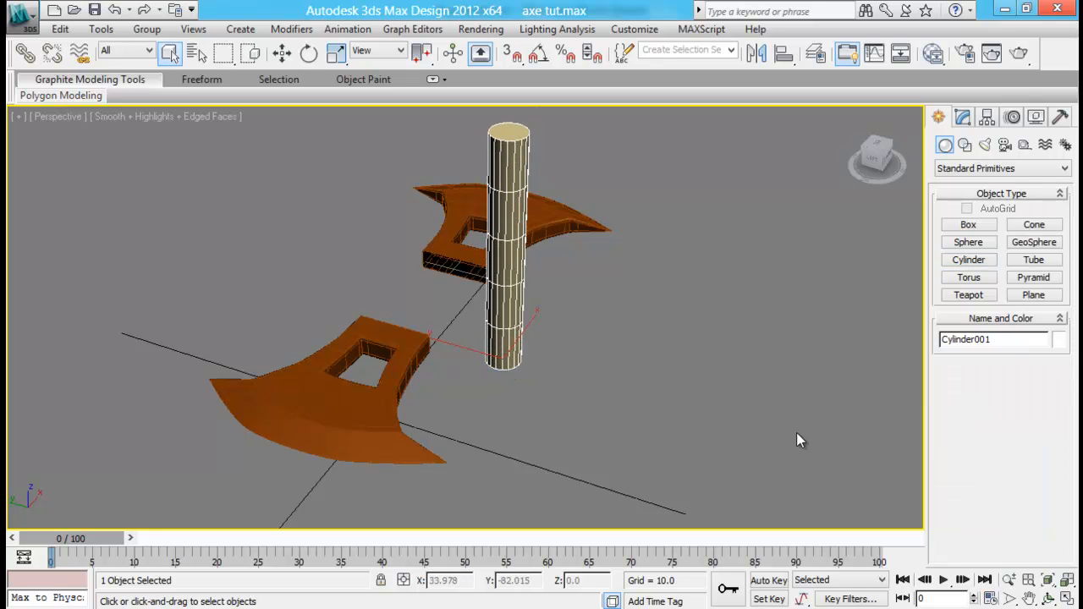
click(962, 123)
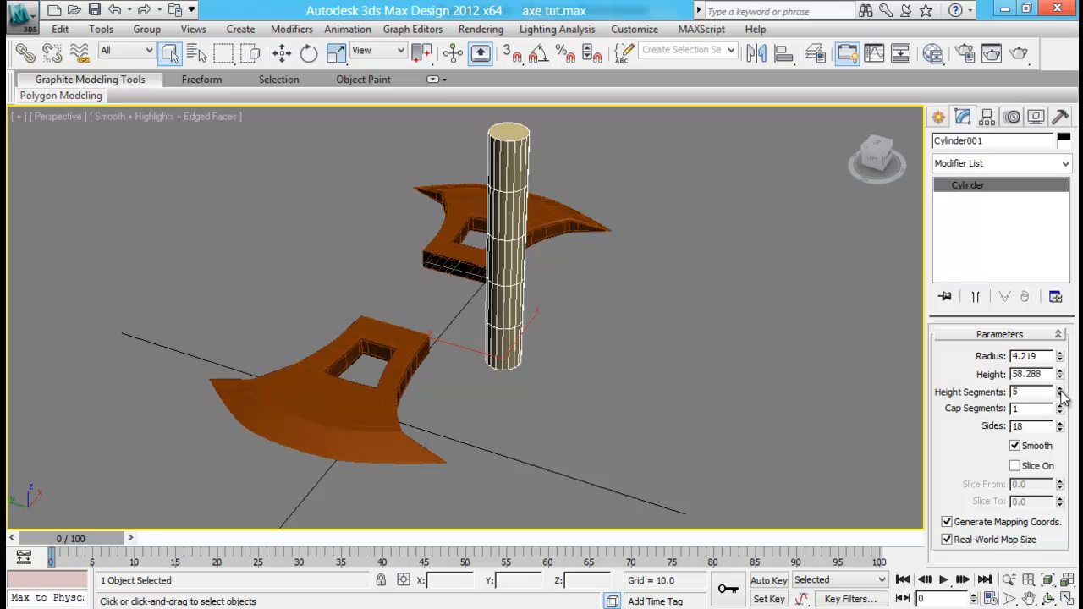
alt+middle_drag(696, 356, 660, 352)
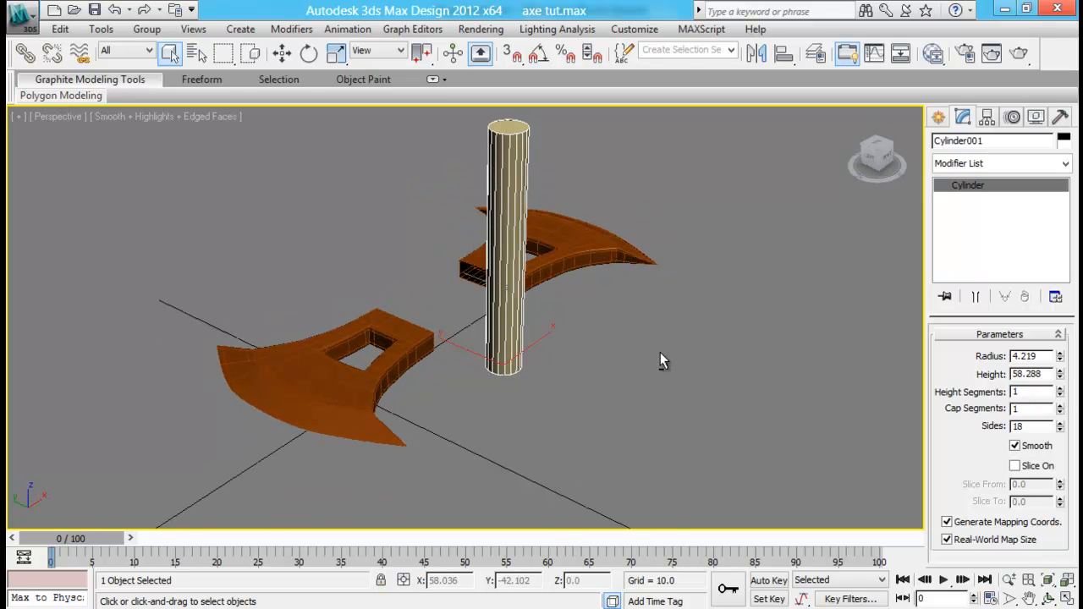
- Turn on angle snap and rotate the cylinder 90 degrees about the X axis so it lies flat
middle_drag(533, 272, 571, 331)
key(e)
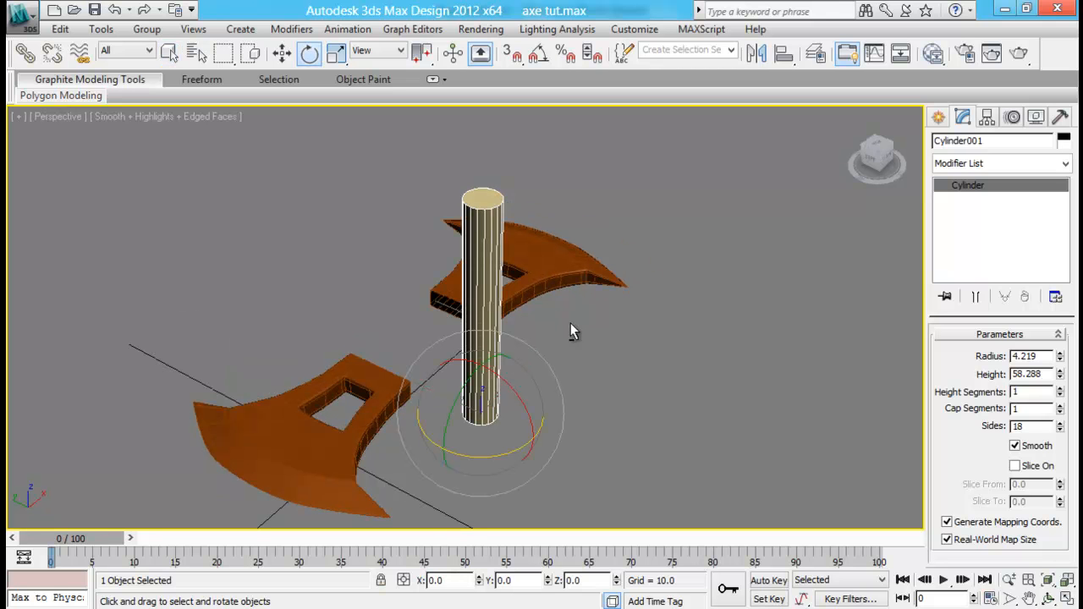
key(alt+w)
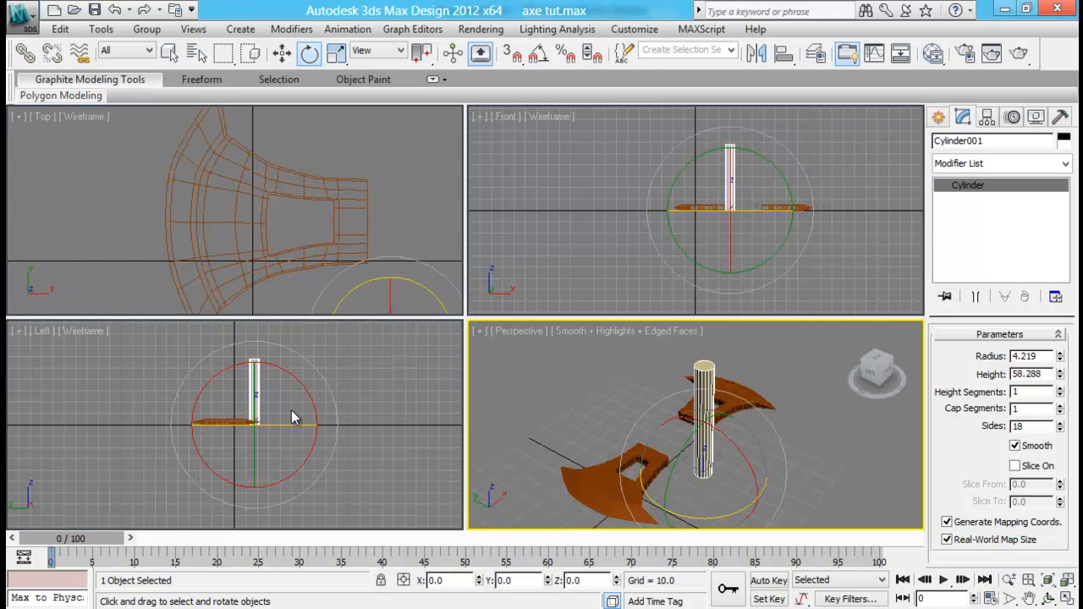
middle_drag(728, 182, 670, 203)
key(alt+w)
middle_drag(577, 271, 589, 247)
drag(423, 311, 458, 366)
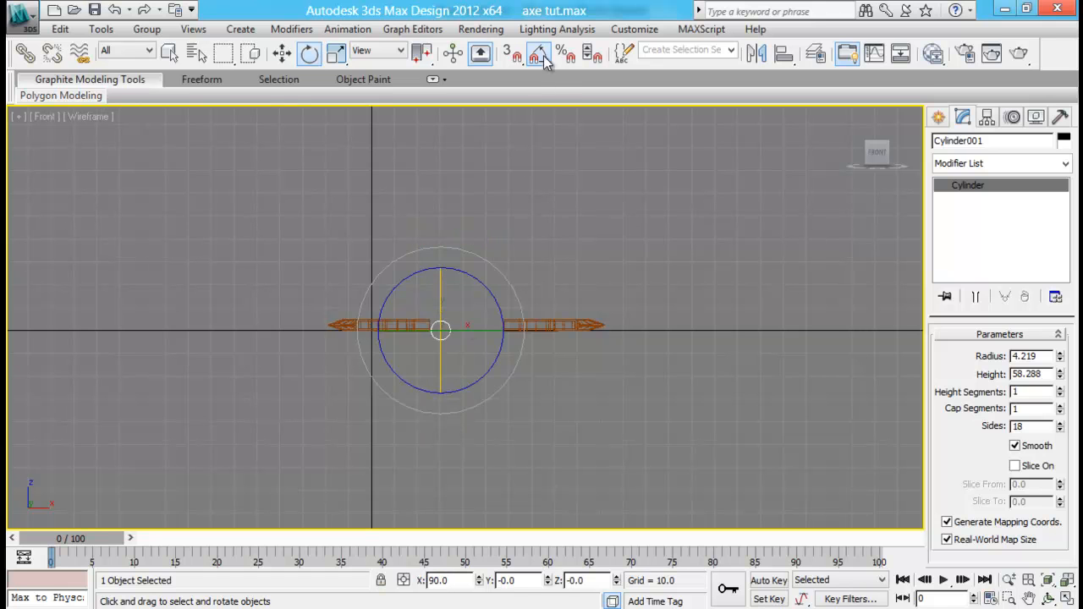
- Center the cylinder between the two blades in the Front view and scale it up slightly and uniformly
key(w)
drag(447, 324, 500, 298)
key(r)
click(524, 384)
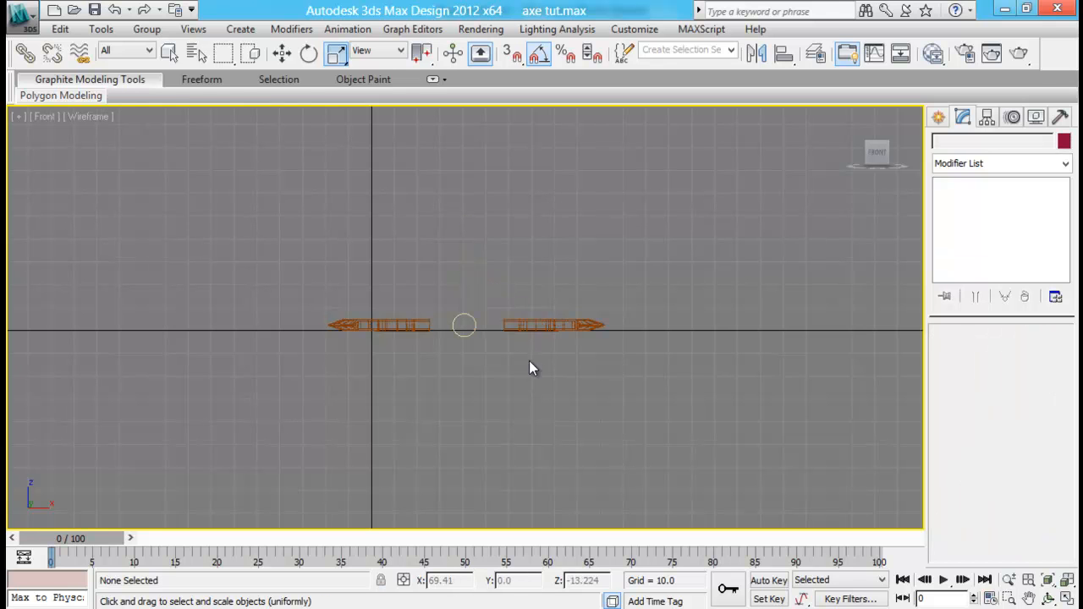
- Move the cylinder along the Y axis to about Y 31.9 so it passes between the two blades
key(alt+w)
click(536, 369)
key(alt+w)
alt+middle_drag(584, 374, 604, 387)
click(580, 387)
key(w)
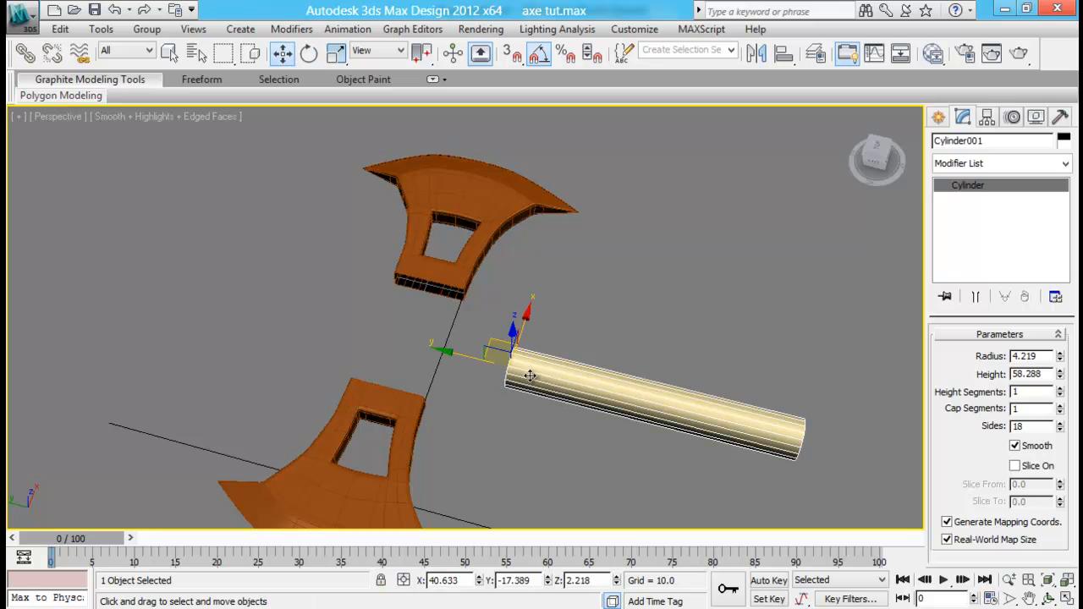
drag(467, 356, 243, 327)
alt+middle_drag(586, 445, 495, 391)
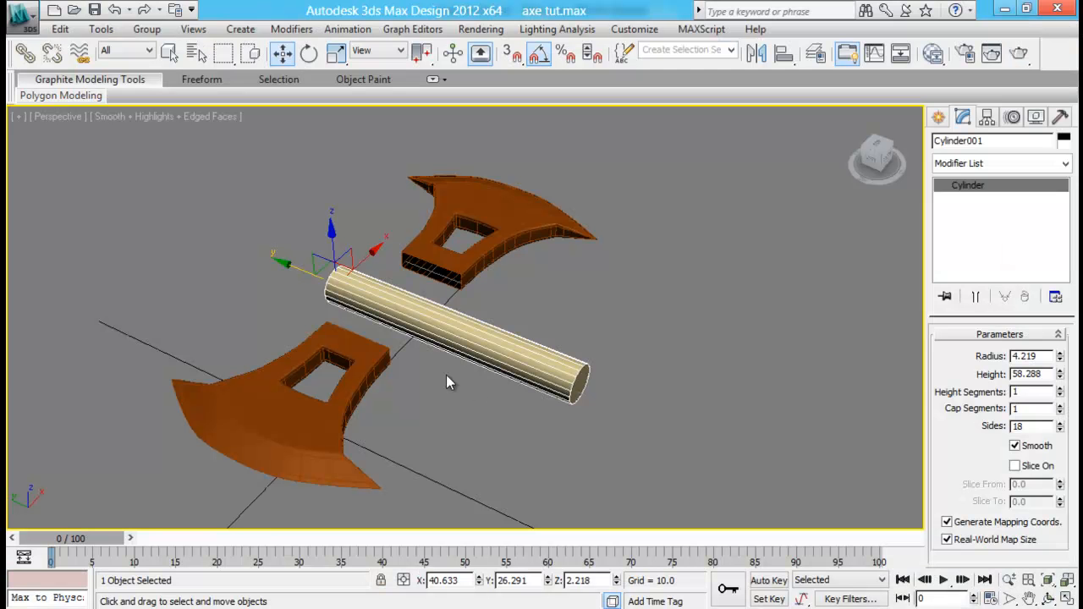
alt+middle_drag(447, 374, 271, 288)
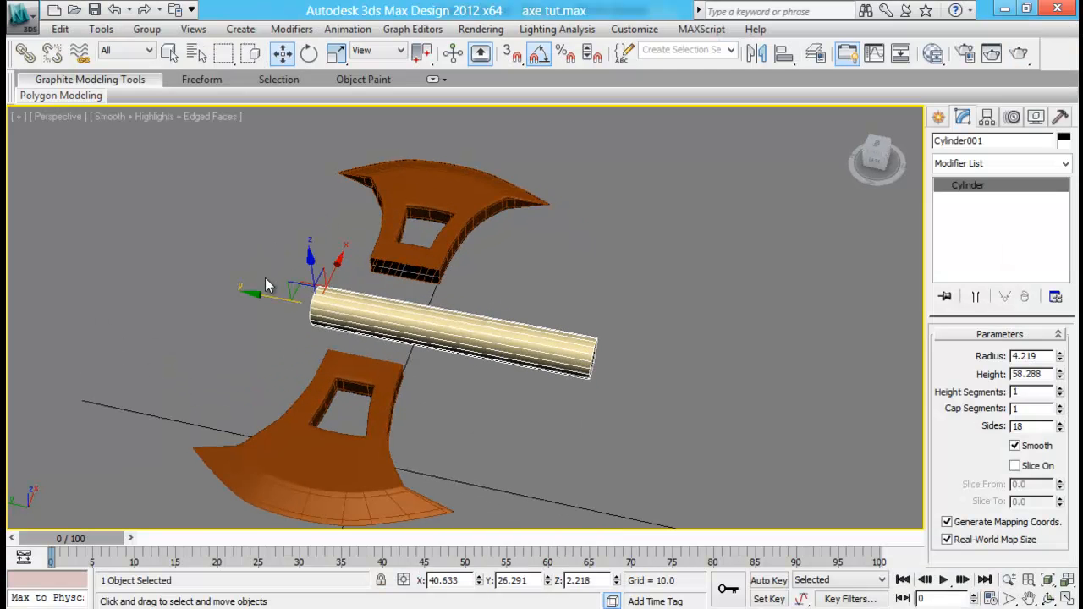
drag(253, 293, 233, 290)
- Convert the cylinder to an Editable Poly
right_click(555, 346)
mouse_move(636, 497)
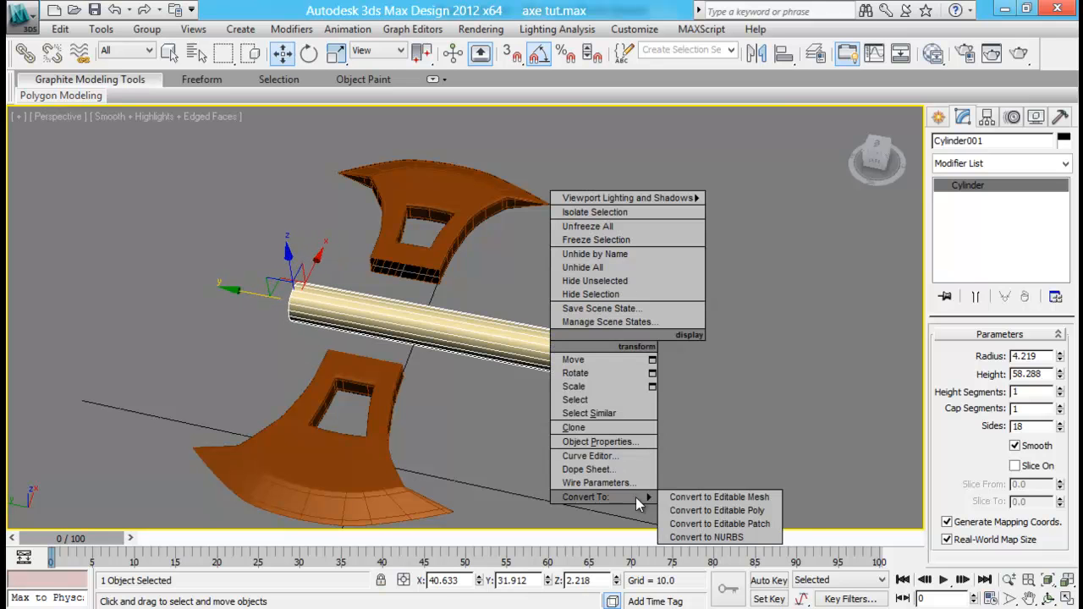
click(718, 510)
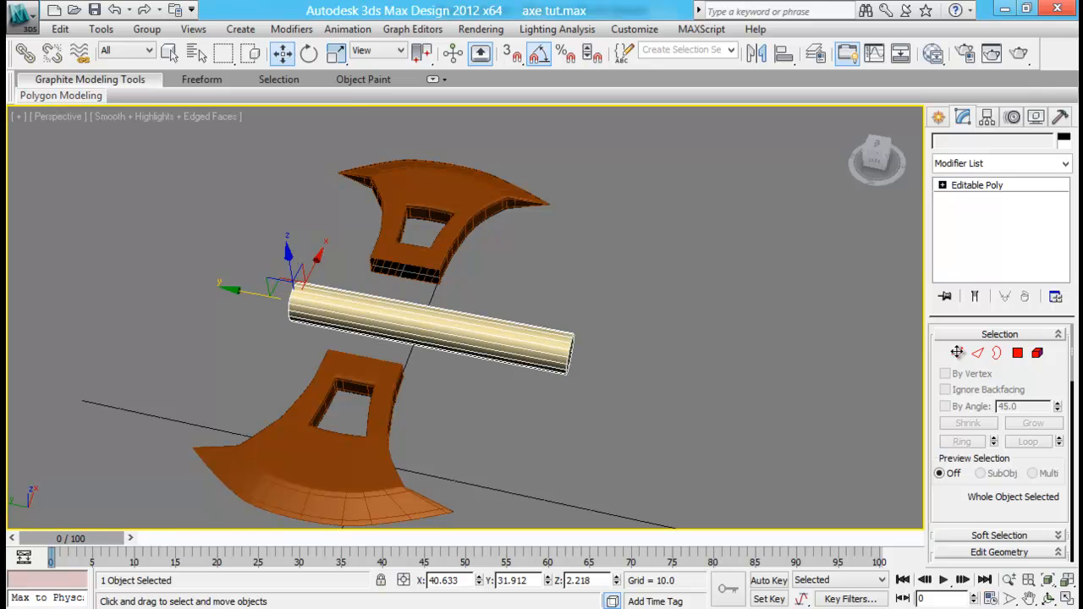
- Shorten the cylinder by moving its handle-side end vertices along Y to about -2.9, comparing the length with the rendered axe reference image
click(957, 353)
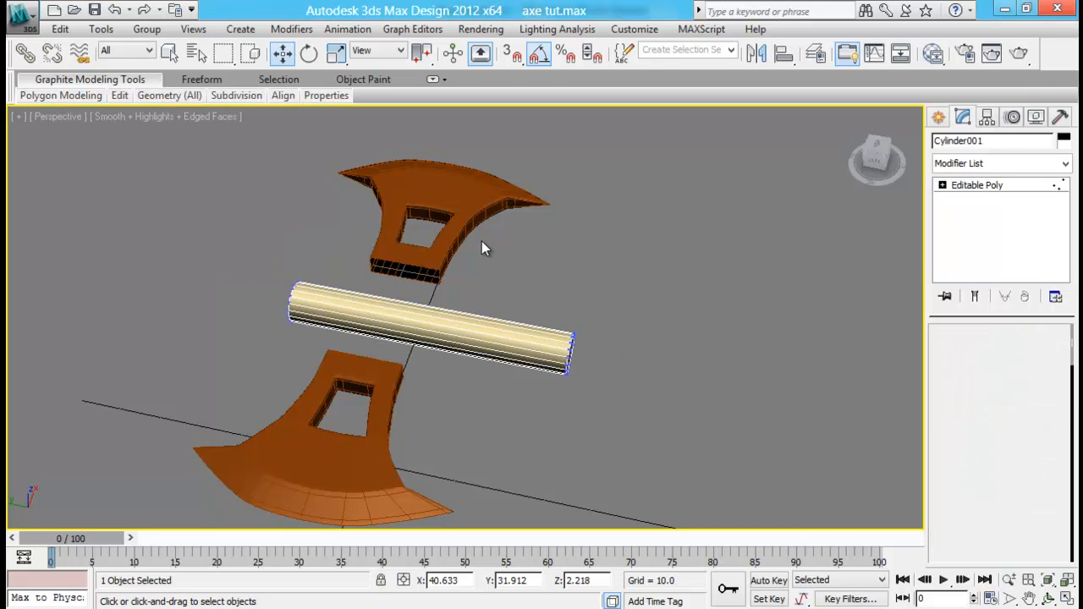
drag(482, 241, 779, 500)
drag(516, 344, 399, 317)
key(alt+Tab)
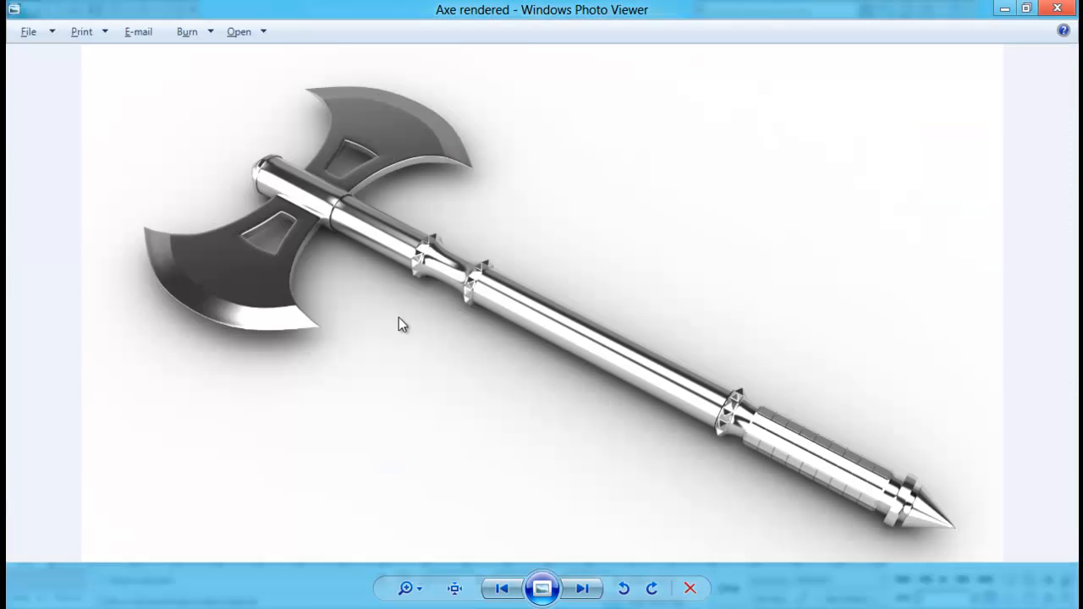
key(alt+Tab)
drag(406, 321, 385, 317)
alt+middle_drag(500, 434, 543, 410)
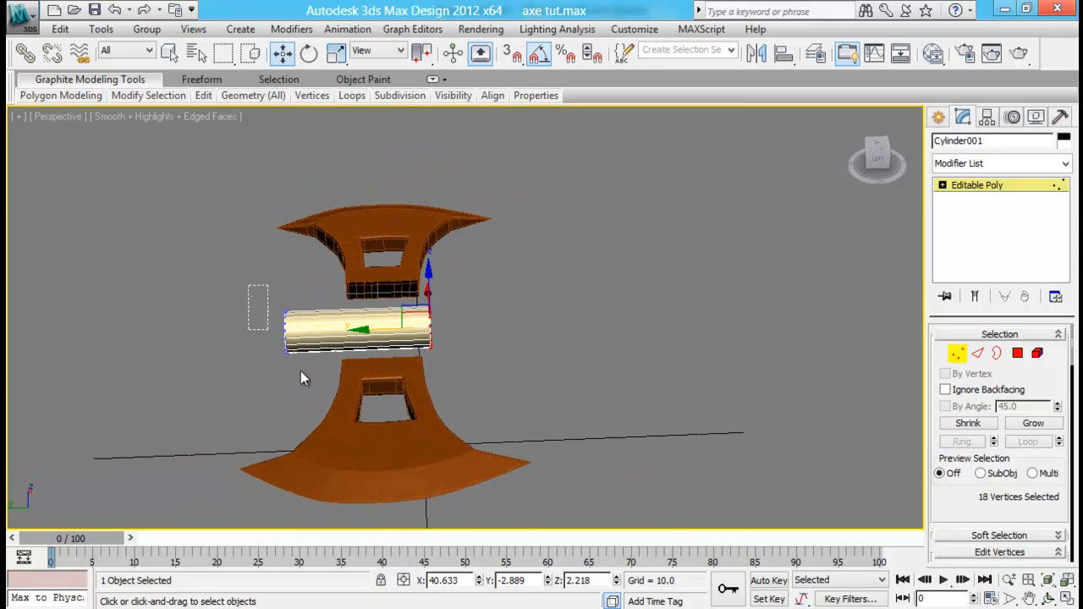
- Move the vertices at the cylinder's opposite end inward along Y to about 25.2
drag(300, 371, 306, 379)
drag(222, 336, 248, 336)
click(648, 360)
alt+middle_drag(649, 361, 565, 388)
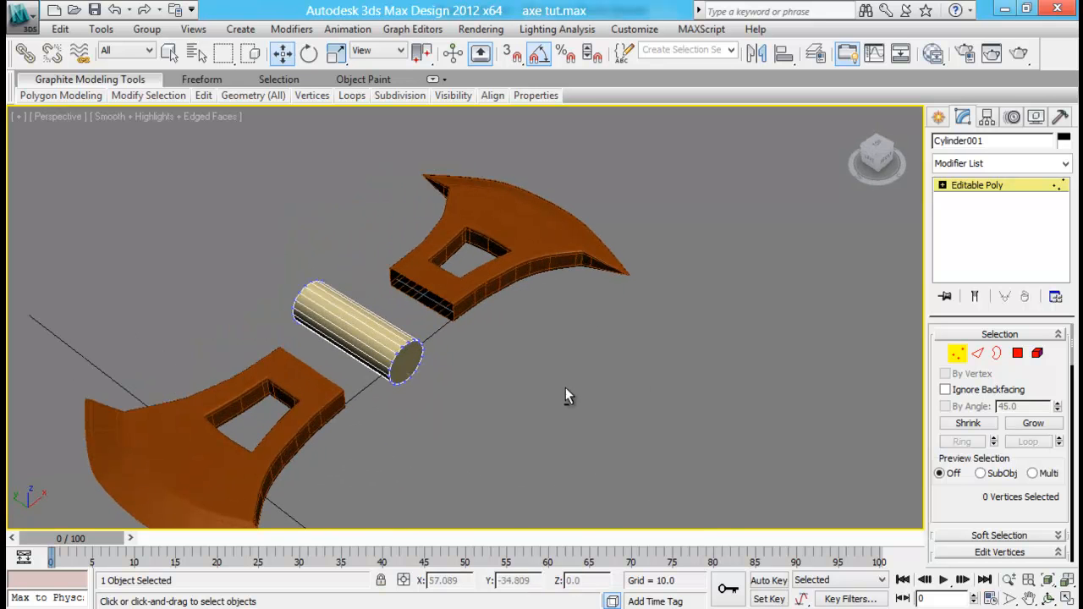
- Extrude the cap polygon at the cylinder's head end by about 2.7
click(1017, 352)
drag(487, 350, 631, 339)
alt+middle_drag(630, 339, 594, 341)
click(306, 349)
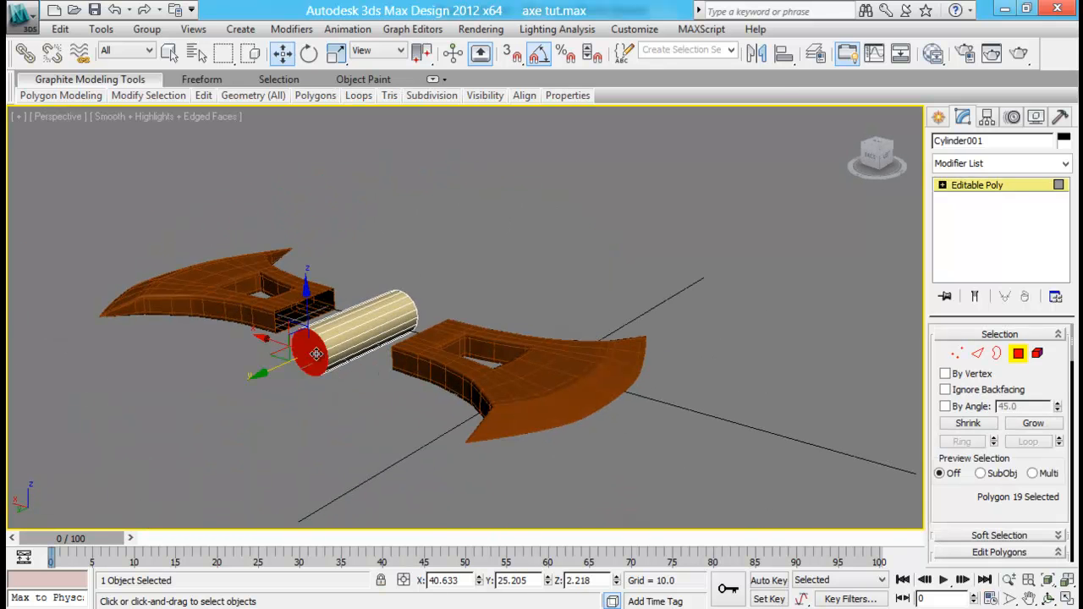
scroll(331, 374, up, 5)
alt+middle_drag(387, 341, 776, 431)
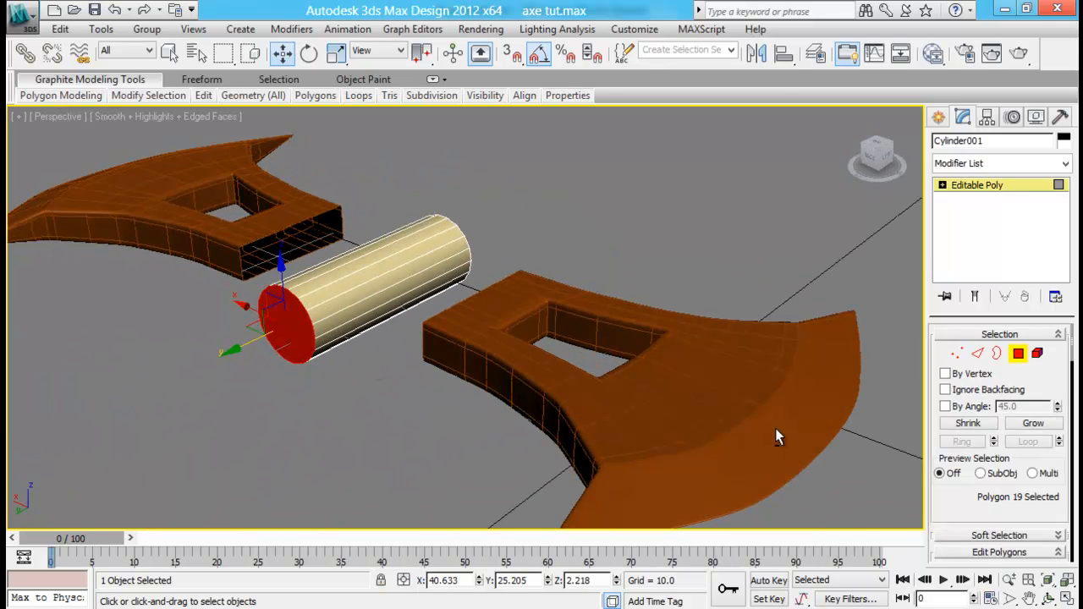
scroll(1025, 520, down, 3)
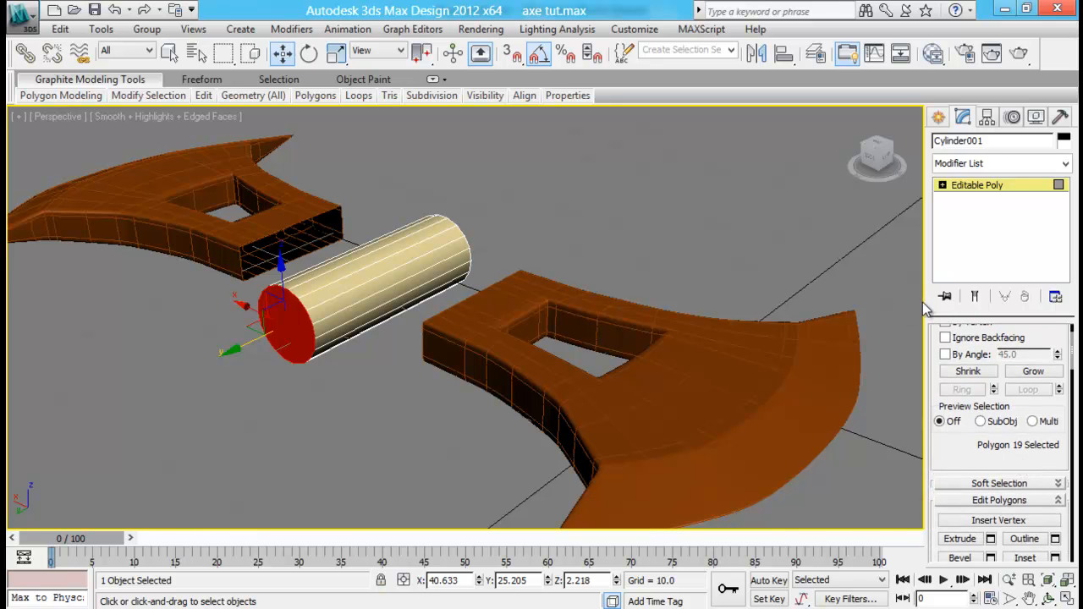
drag(926, 298, 899, 298)
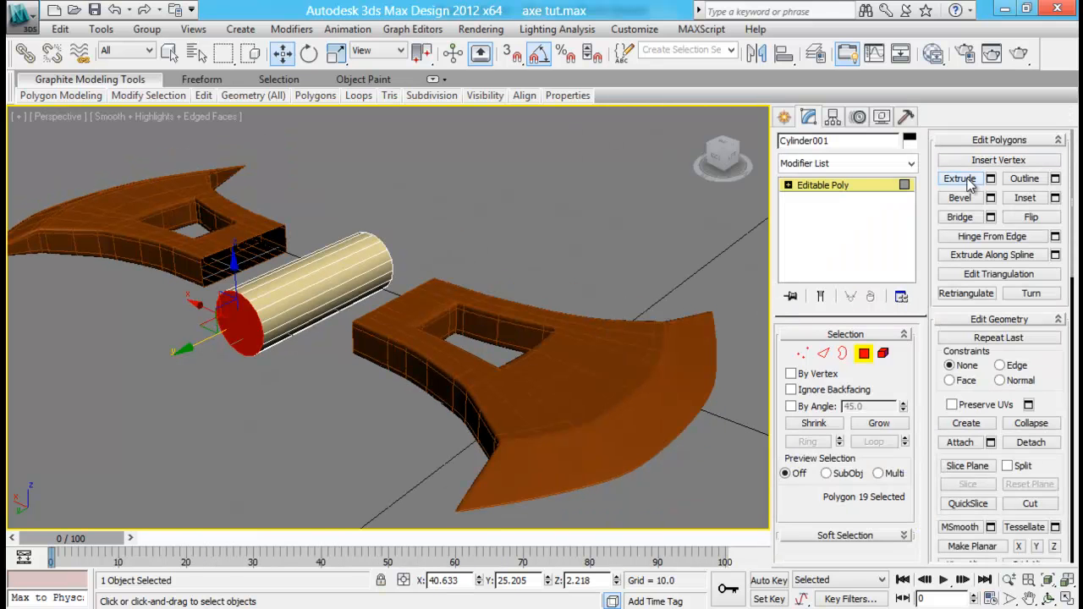
click(991, 179)
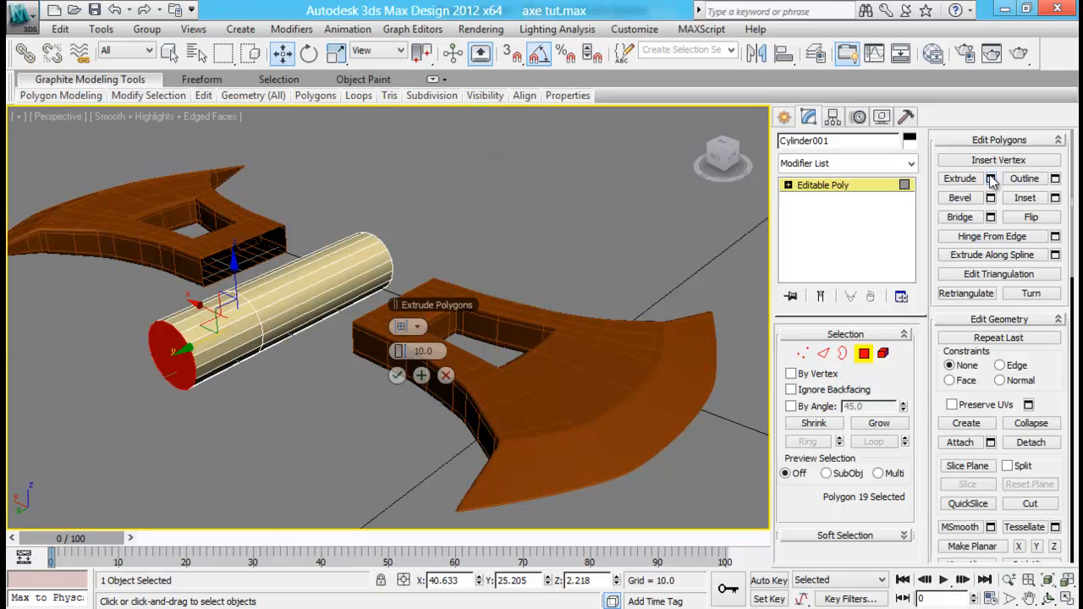
drag(394, 357, 359, 352)
click(397, 375)
- Extrude the same end cap two more times by 2.701, moving it outward along Y to about 32.5 between the extrusions
key(alt+Tab)
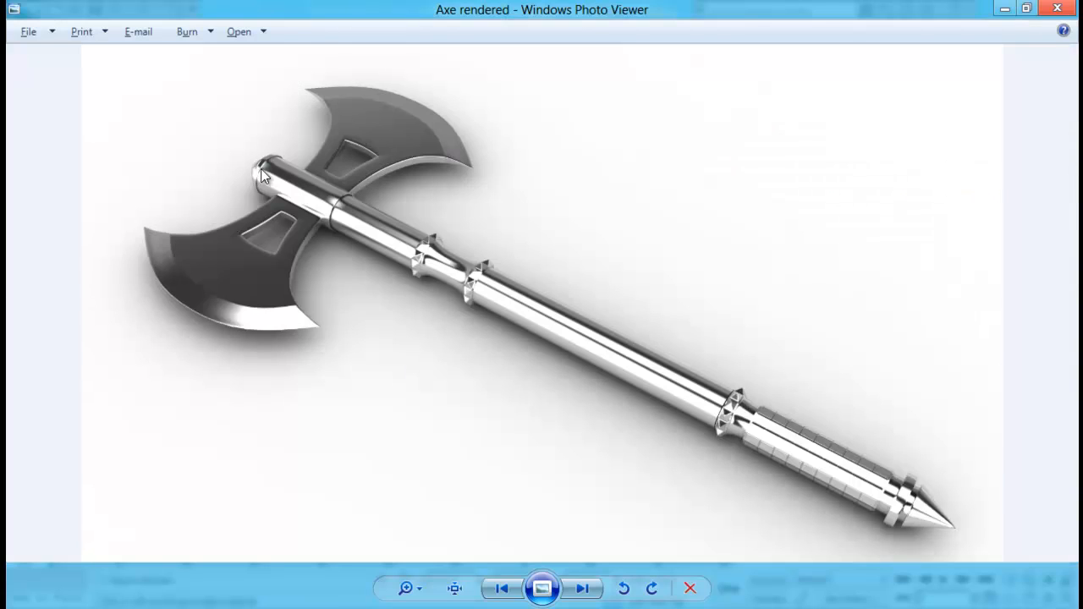
key(alt+Tab)
key(alt)
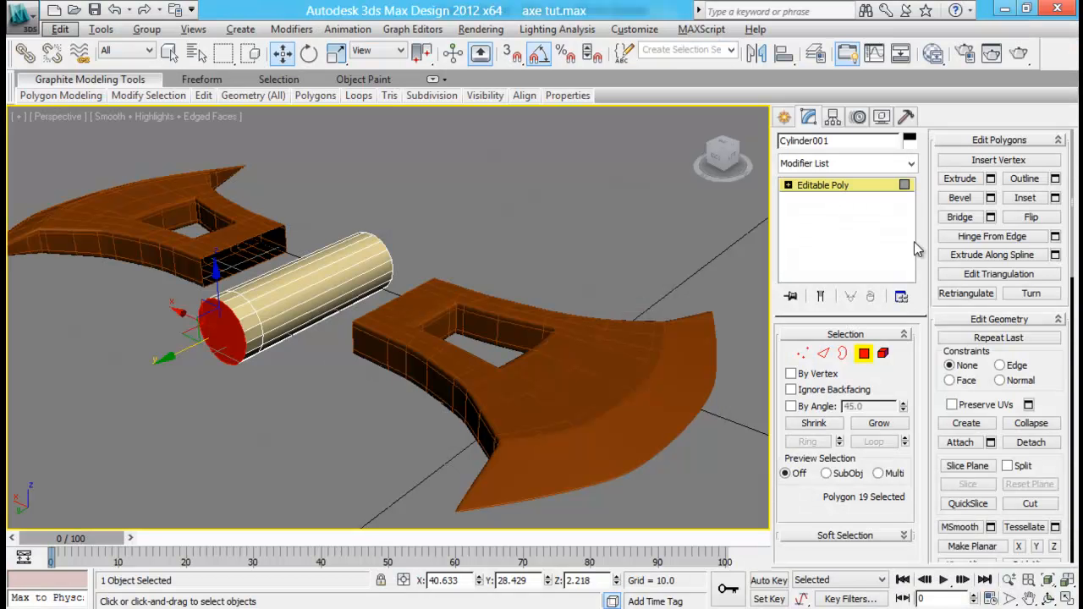
click(990, 178)
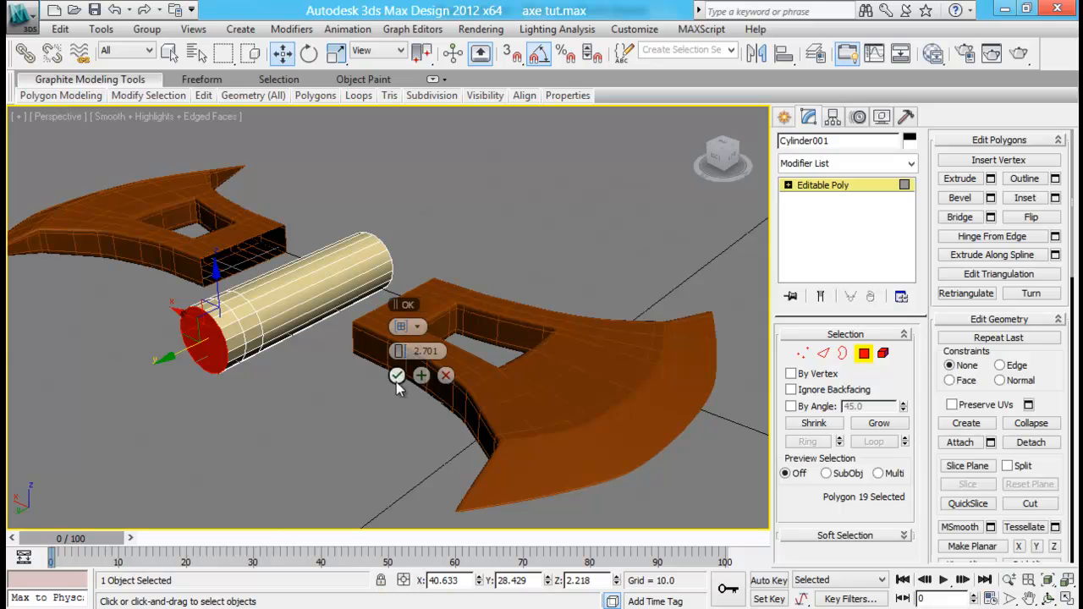
click(397, 375)
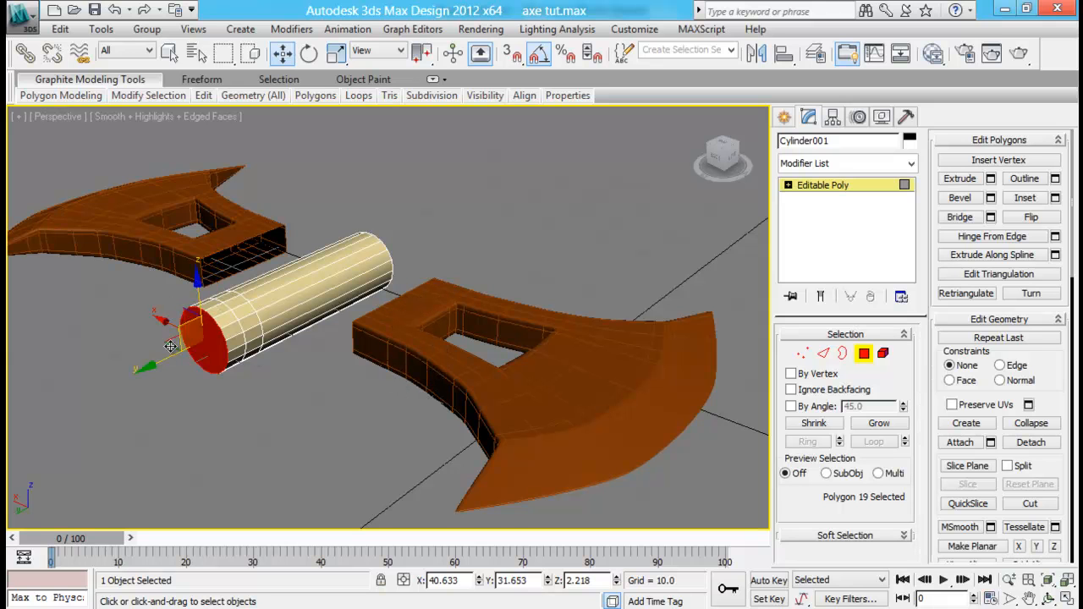
drag(159, 362, 153, 364)
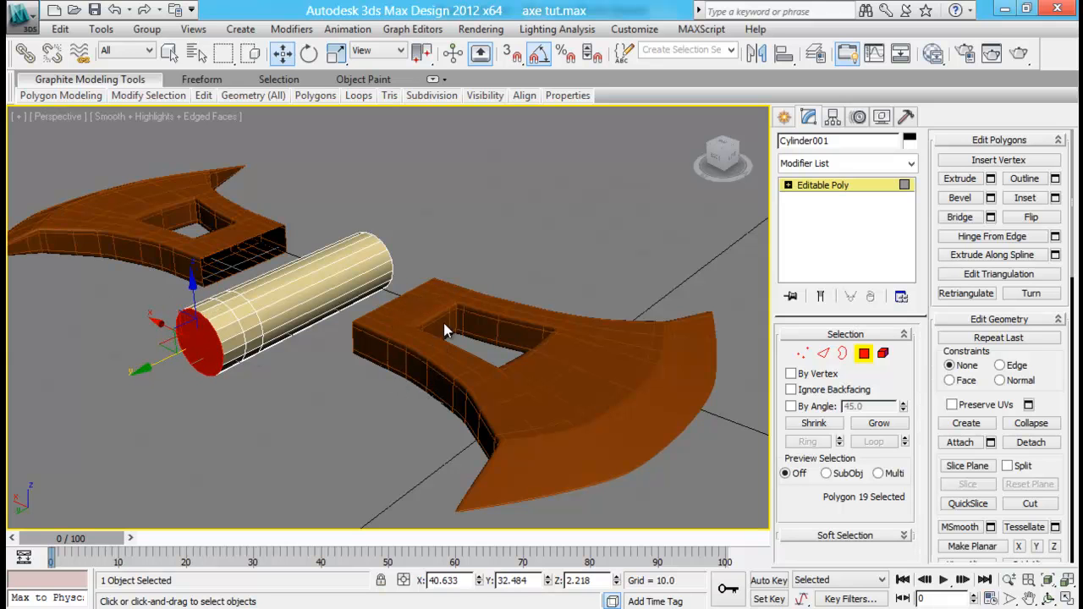
click(991, 179)
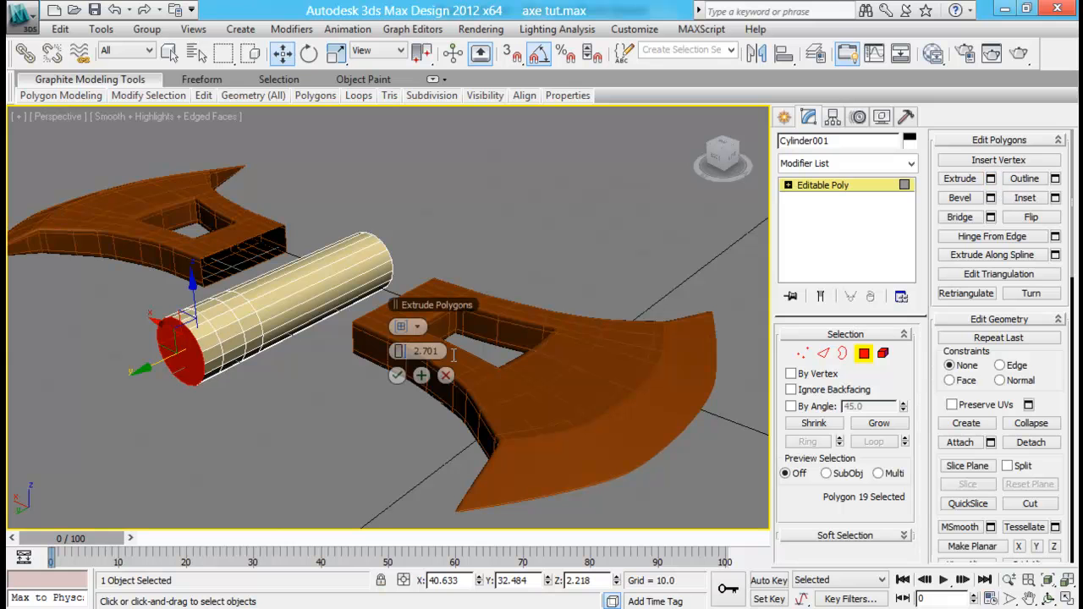
click(398, 377)
- Move the three outermost vertex loops at the cylinder's head end inward along Y to about 30.5
alt+middle_drag(427, 410, 452, 340)
alt+middle_drag(453, 341, 359, 366)
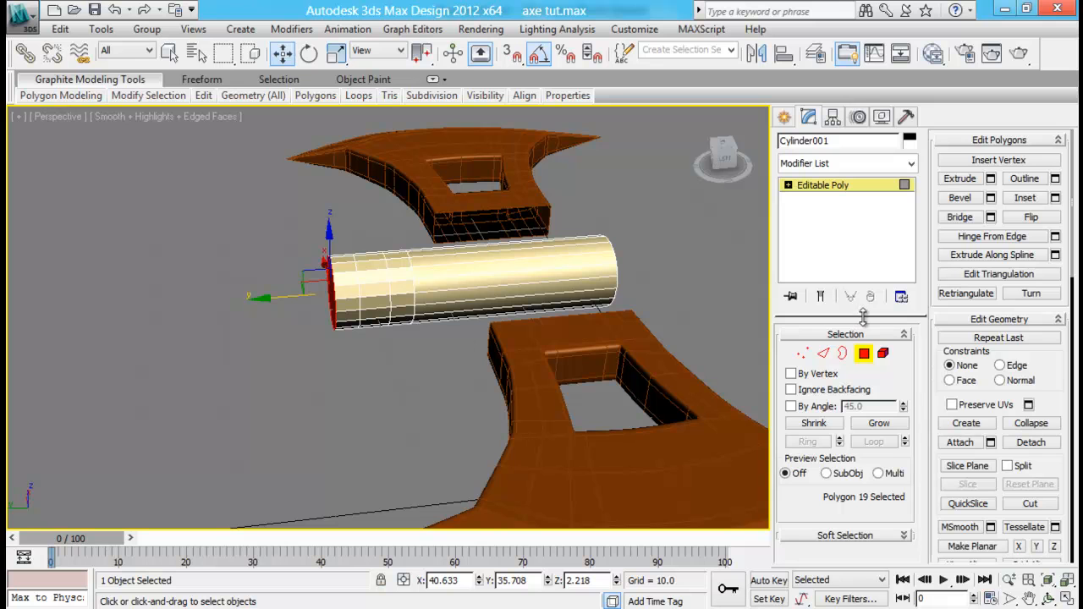
click(802, 353)
alt+middle_drag(599, 388, 542, 364)
drag(237, 169, 393, 362)
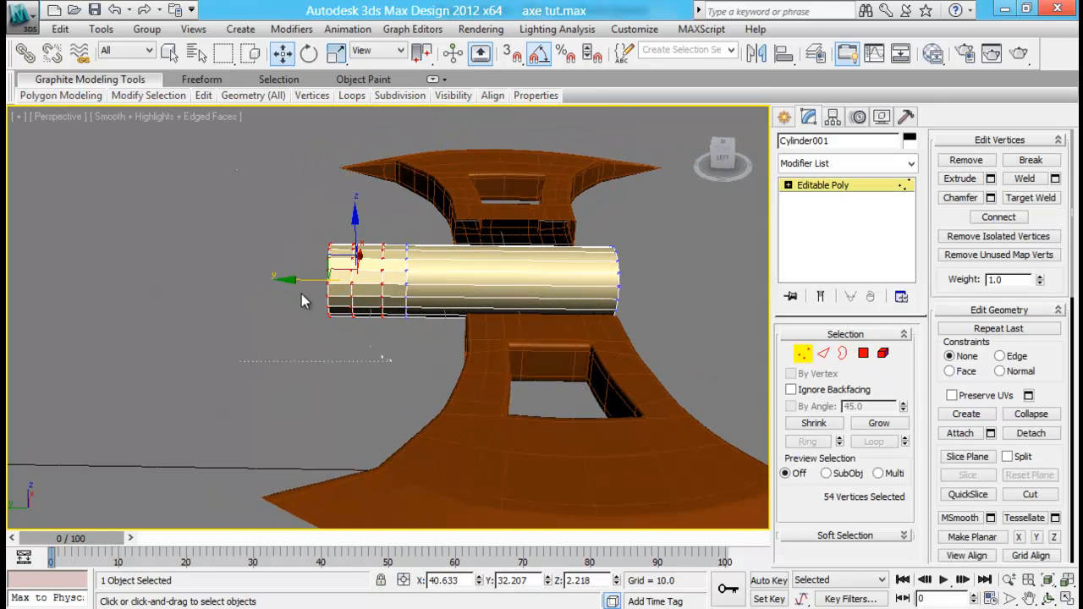
drag(296, 281, 310, 281)
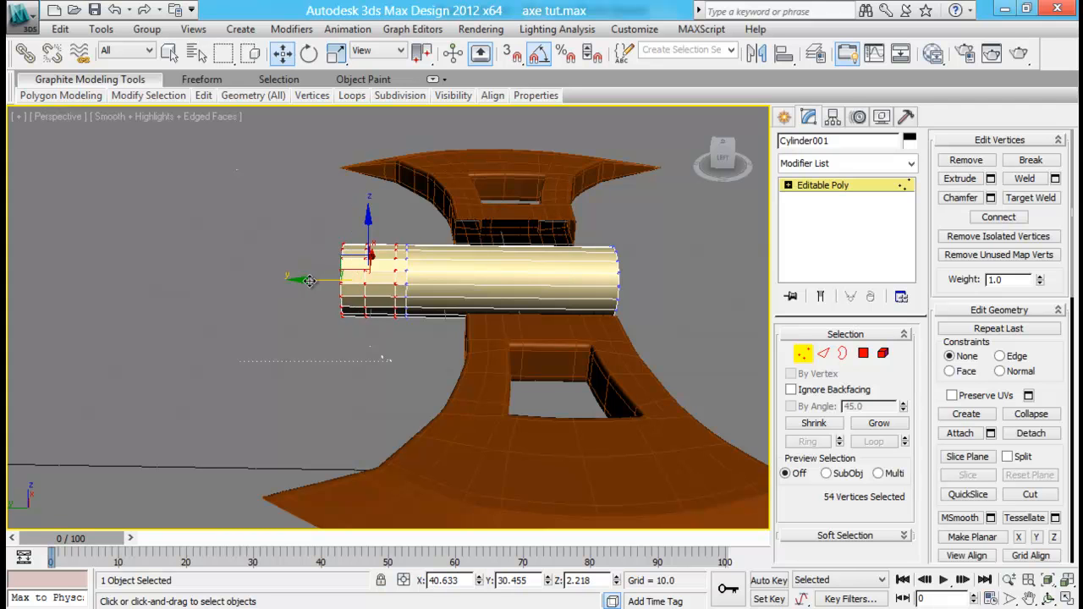
- Move the two outermost vertex loops inward along Y to about 29.2 and scale them uniformly to 67%
drag(296, 190, 374, 359)
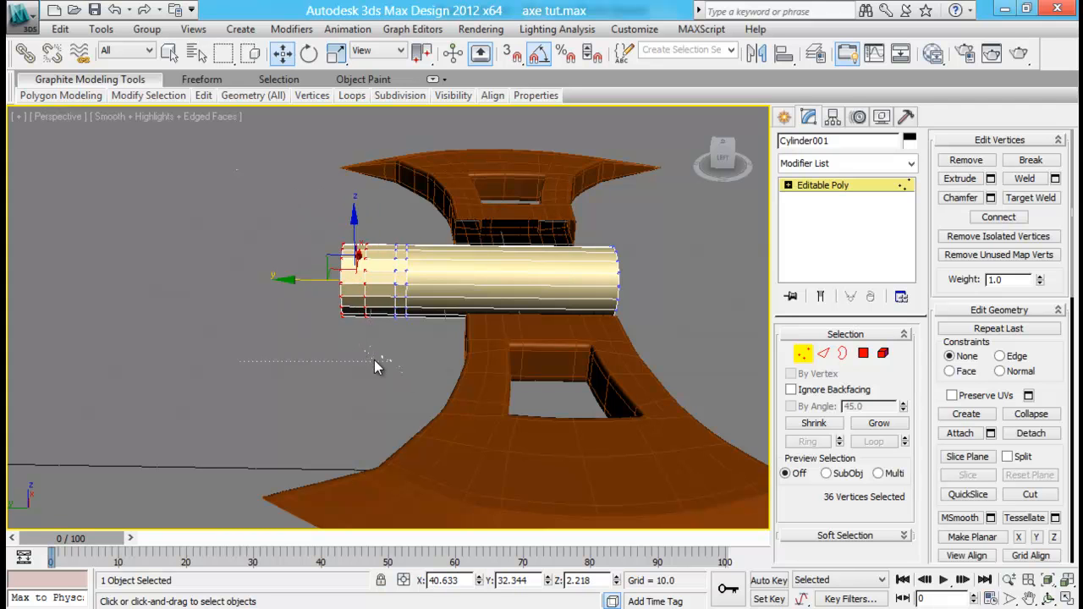
drag(306, 285, 329, 284)
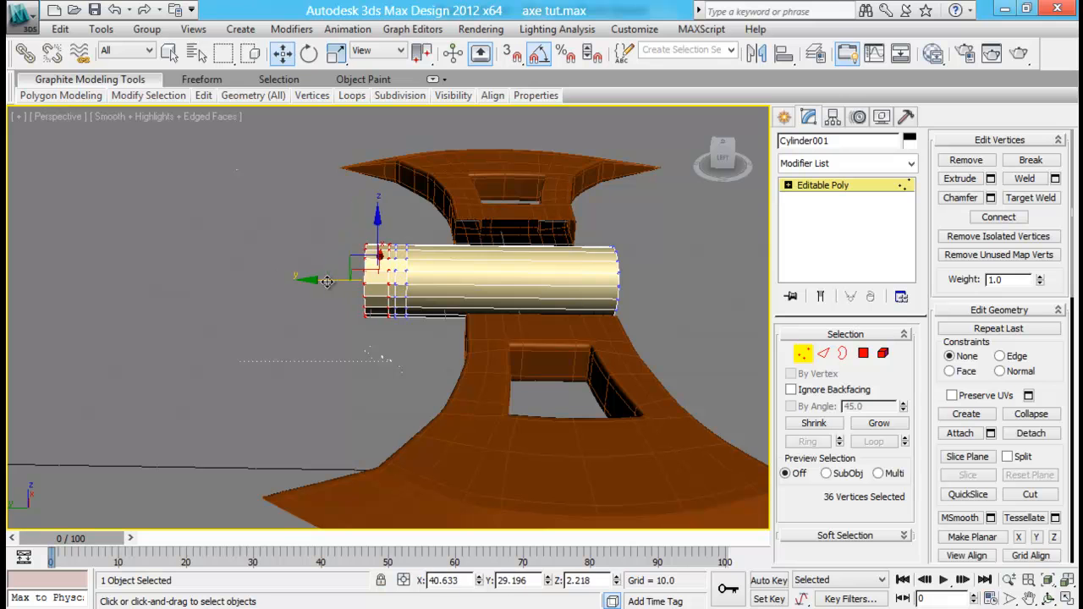
key(r)
drag(393, 257, 382, 310)
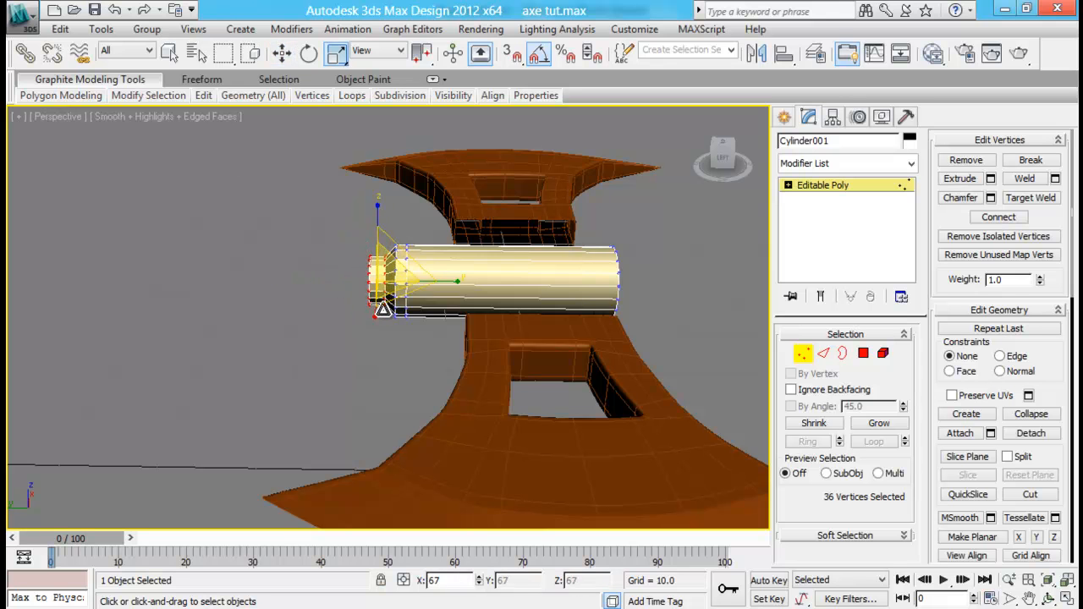
- Scale only the outermost vertex loop uniformly to 14% to taper the cylinder's end to a near point
scroll(385, 313, up, 6)
alt+middle_drag(400, 320, 314, 306)
scroll(476, 353, down, 4)
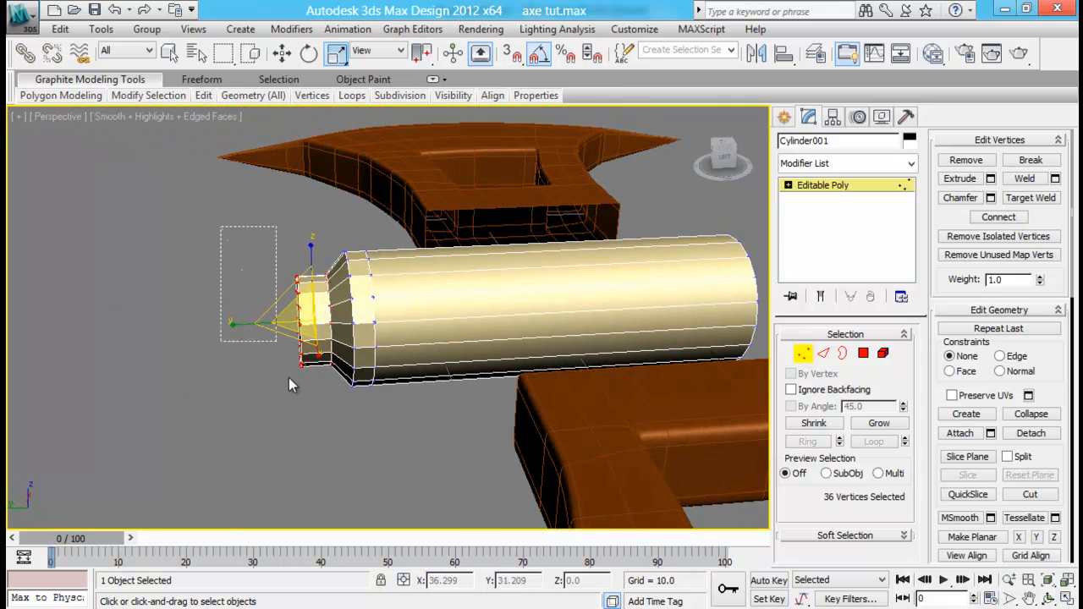
drag(309, 415, 309, 418)
alt+middle_drag(337, 397, 469, 372)
drag(309, 311, 199, 246)
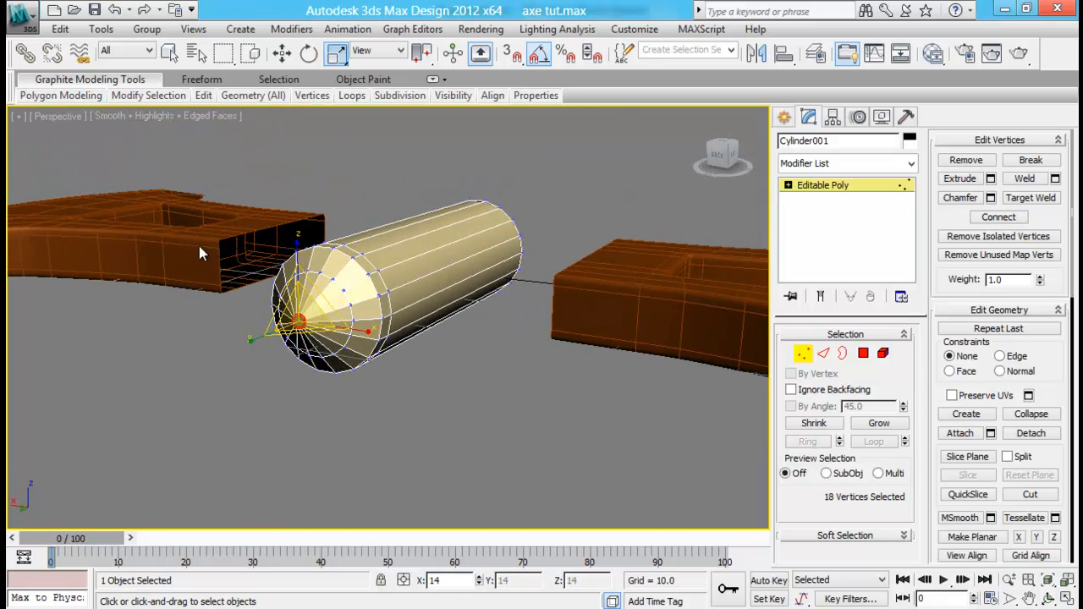
- Scale up the vertex loop just behind the cylinder's pointed tip to give the head end a rounder profile
alt+middle_drag(575, 353, 476, 358)
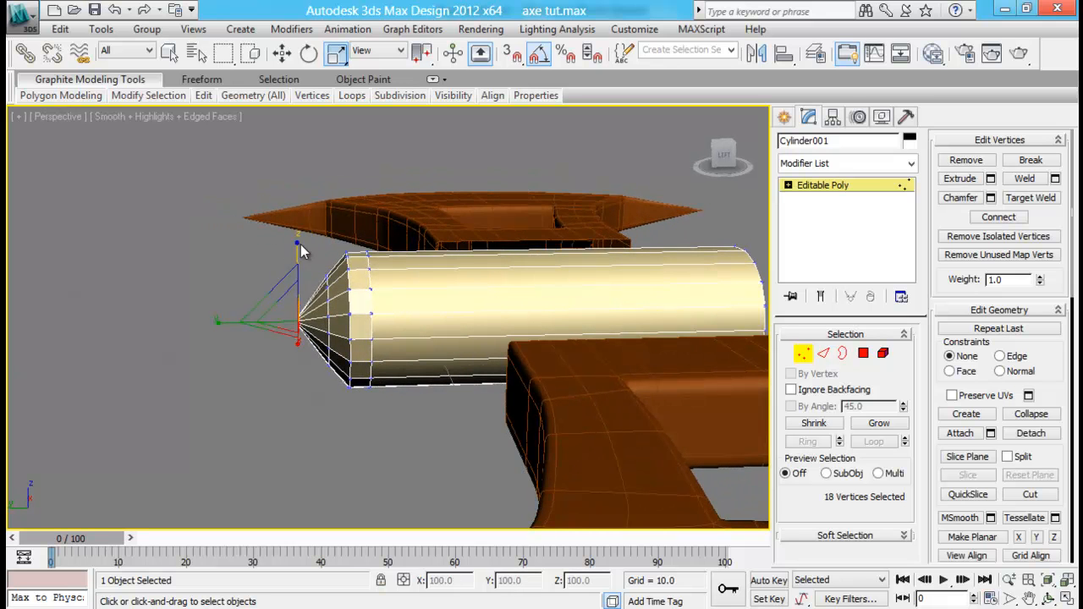
drag(344, 390, 340, 404)
drag(318, 312, 322, 290)
middle_drag(514, 352, 485, 317)
- Extrude the ring of polygons directly behind the cylinder's tapered tip by Local Normal with a height of 0.329
click(821, 353)
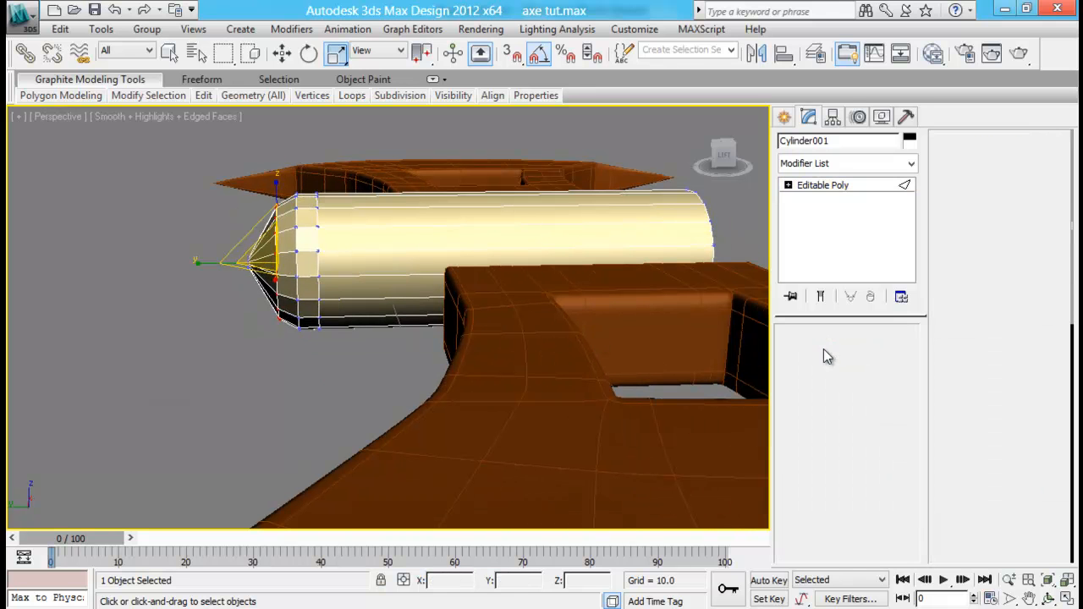
click(308, 247)
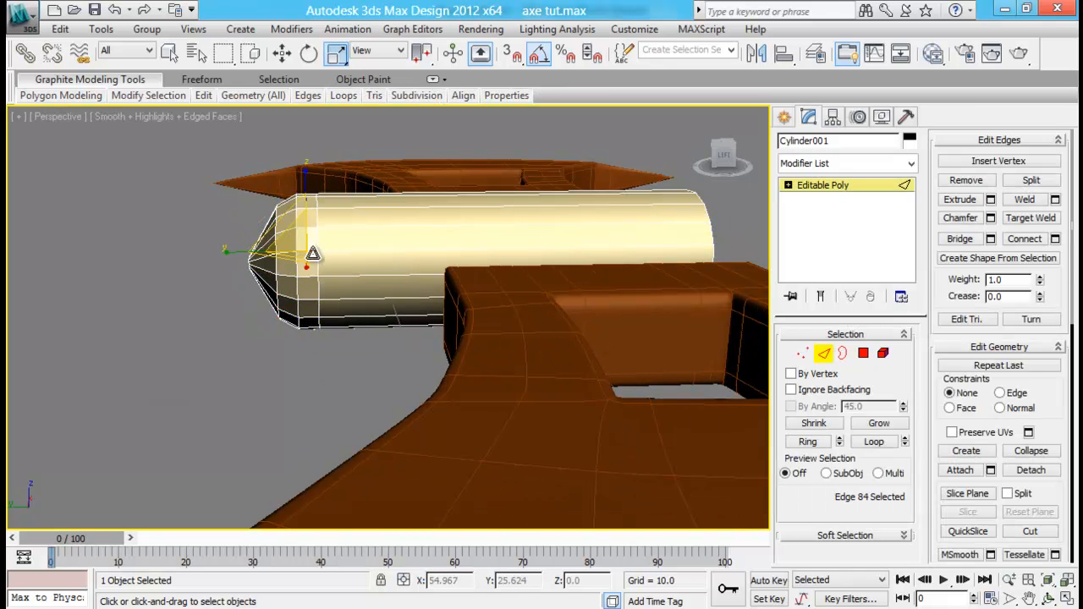
click(807, 441)
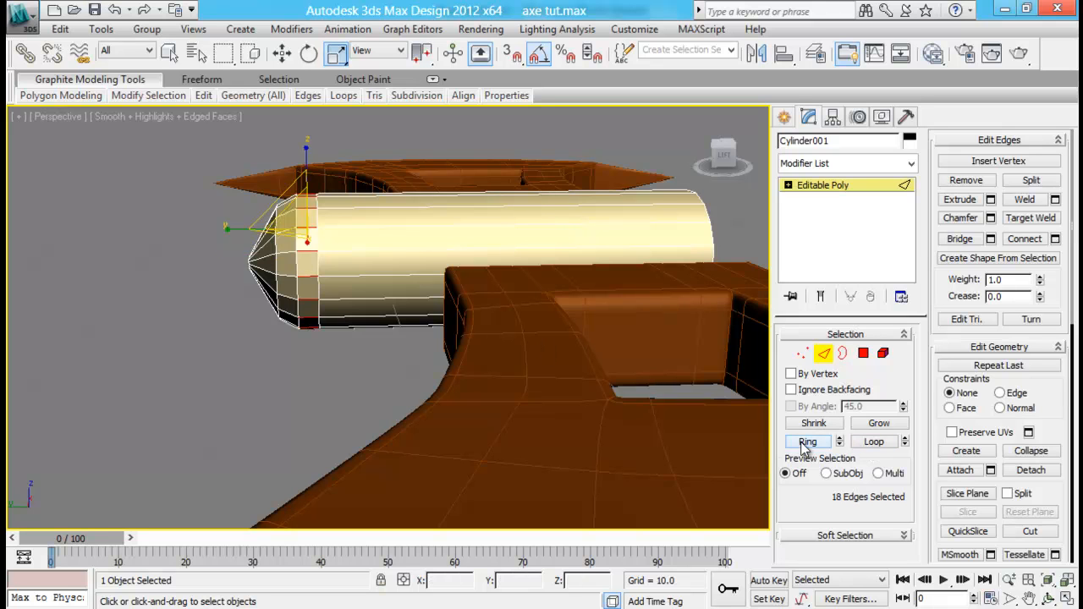
ctrl+click(864, 354)
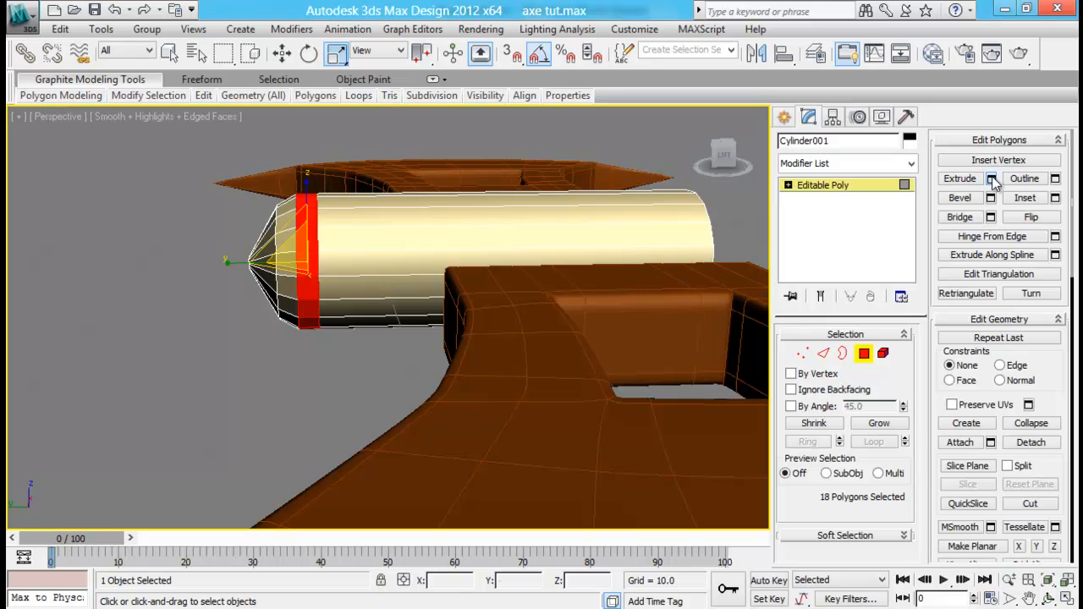
click(991, 178)
click(402, 327)
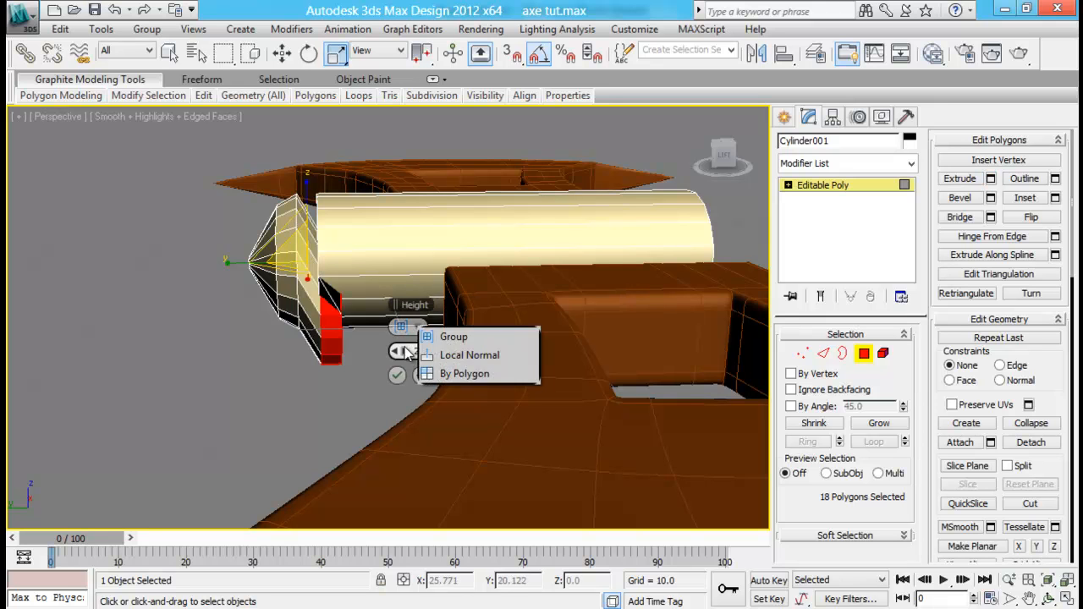
click(402, 326)
click(462, 356)
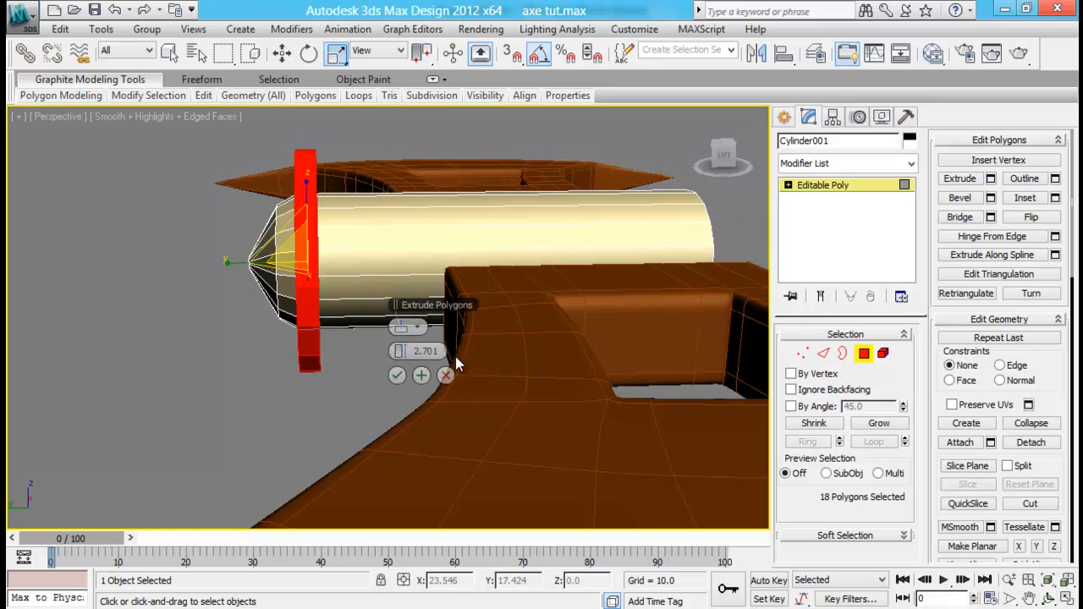
alt+middle_drag(261, 288, 227, 311)
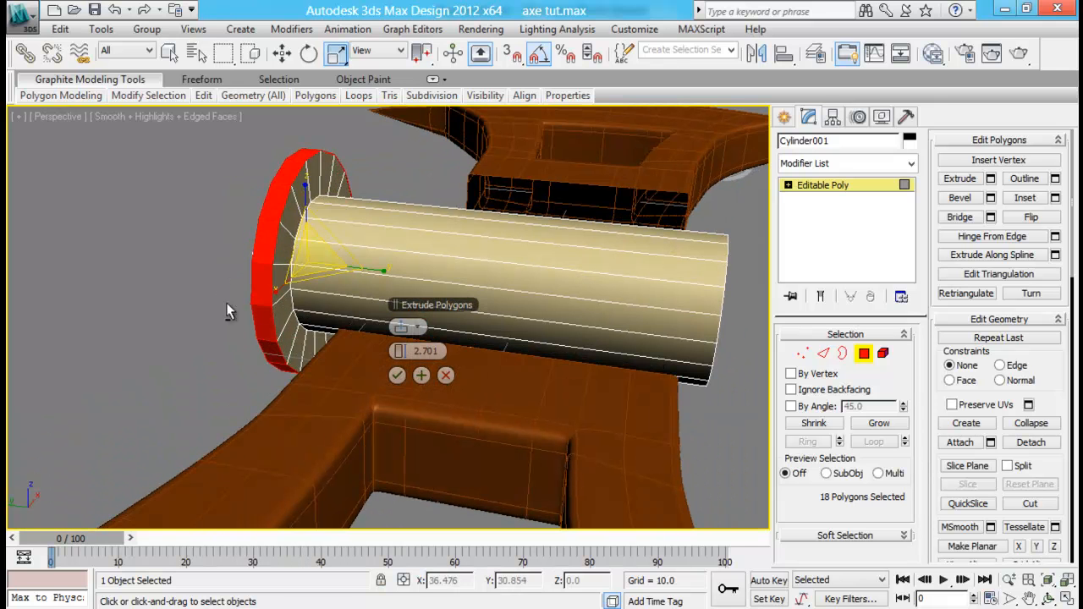
drag(395, 352, 386, 351)
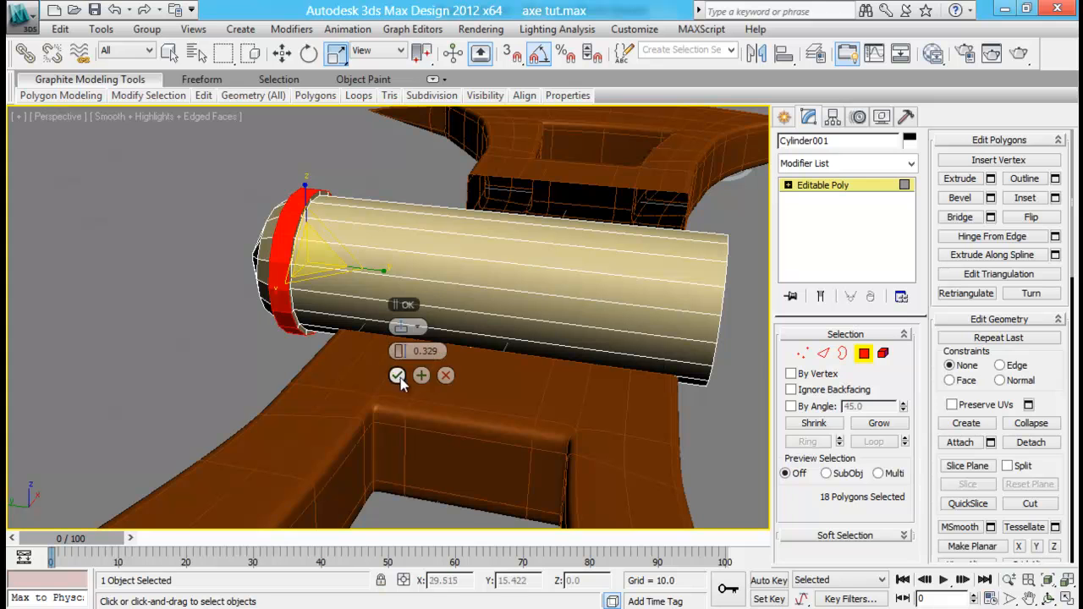
click(397, 375)
click(367, 365)
- Leave polygon editing and move the left blade along X until it meets the cylinder
alt+middle_drag(363, 362, 329, 338)
scroll(406, 289, down, 5)
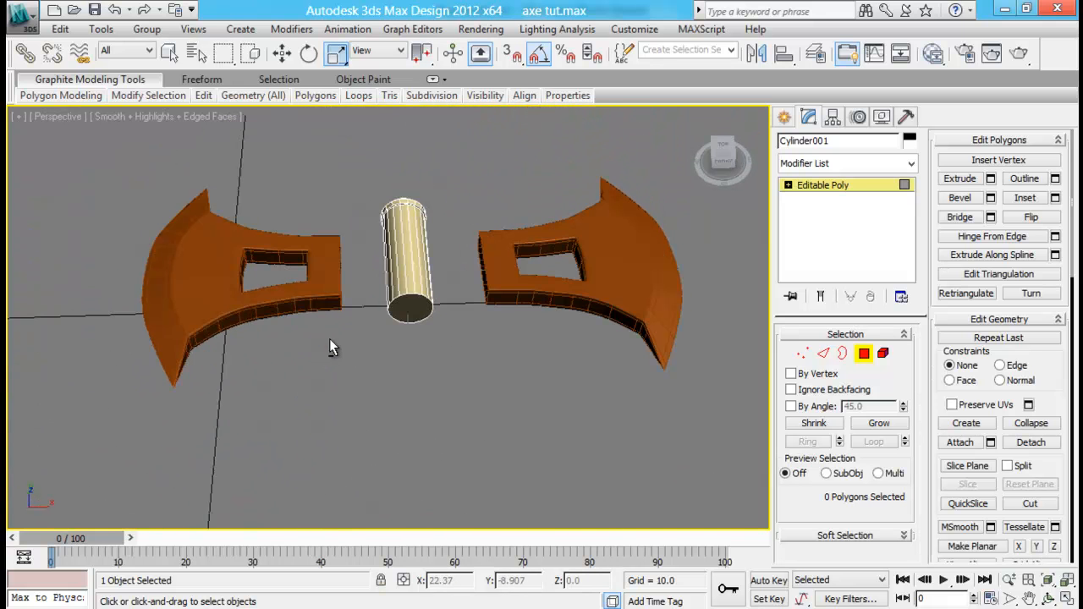
click(864, 353)
click(491, 273)
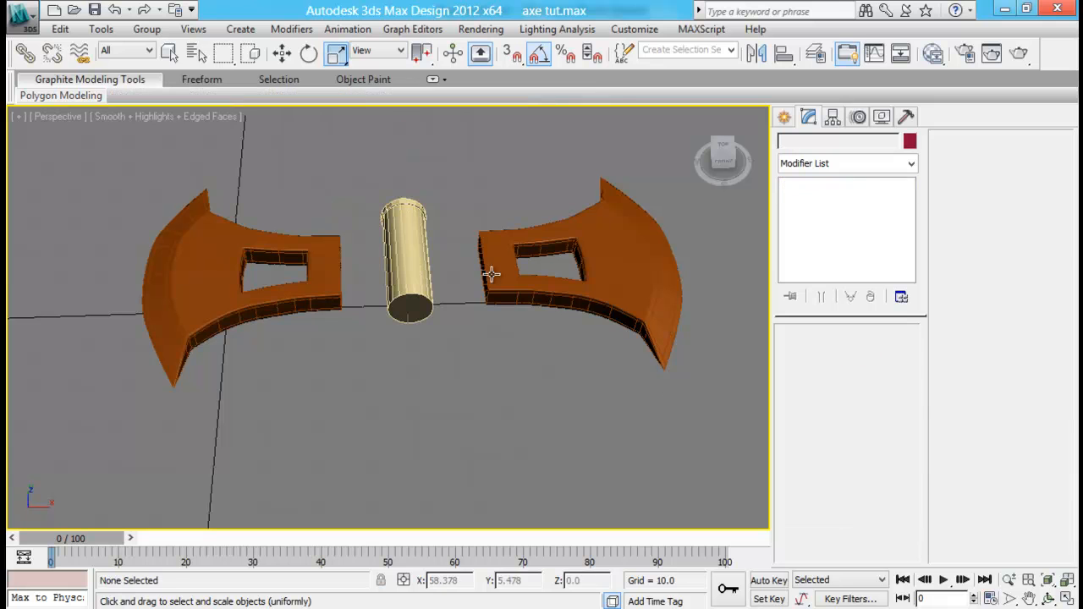
click(288, 283)
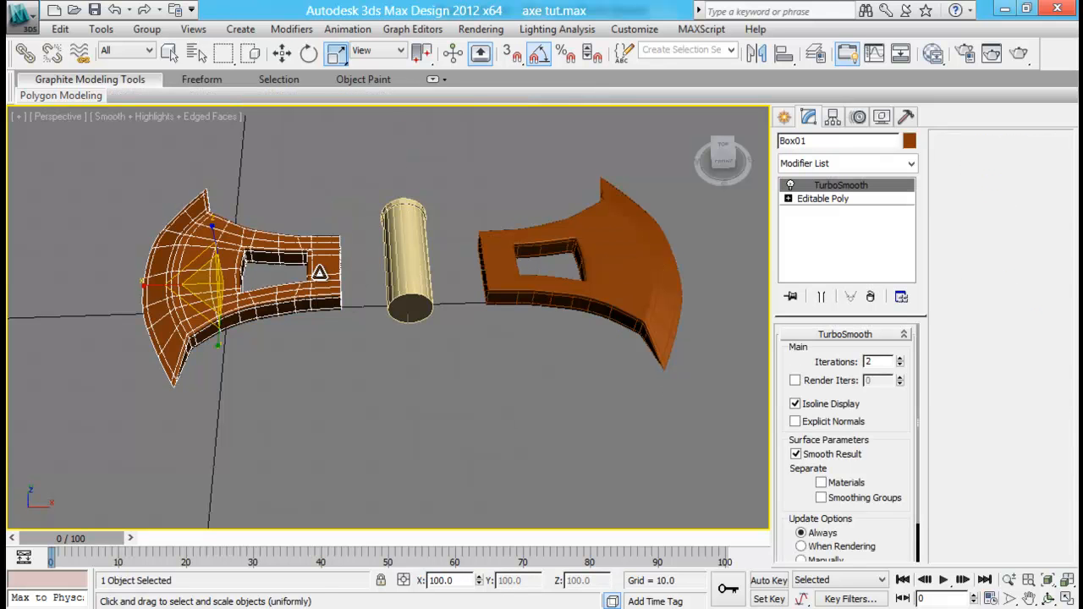
key(w)
drag(287, 284, 332, 285)
alt+middle_drag(449, 352, 427, 311)
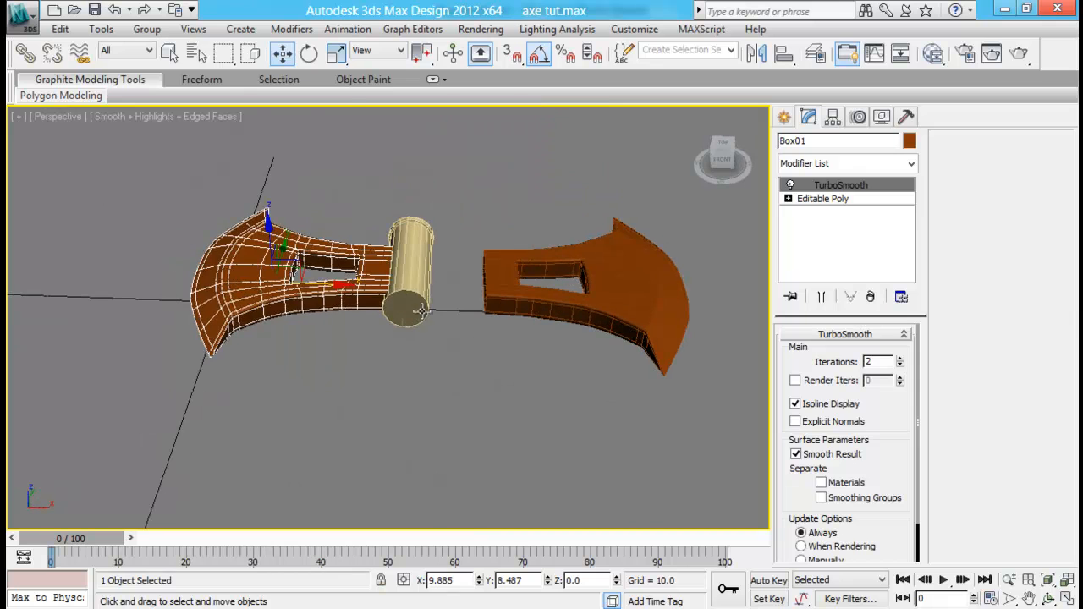
- Scale the cylinder slightly and move it along Y to about 32.9, relative to the blade's mounting edge
click(413, 306)
key(r)
drag(426, 223, 430, 218)
alt+middle_drag(355, 347, 389, 292)
key(w)
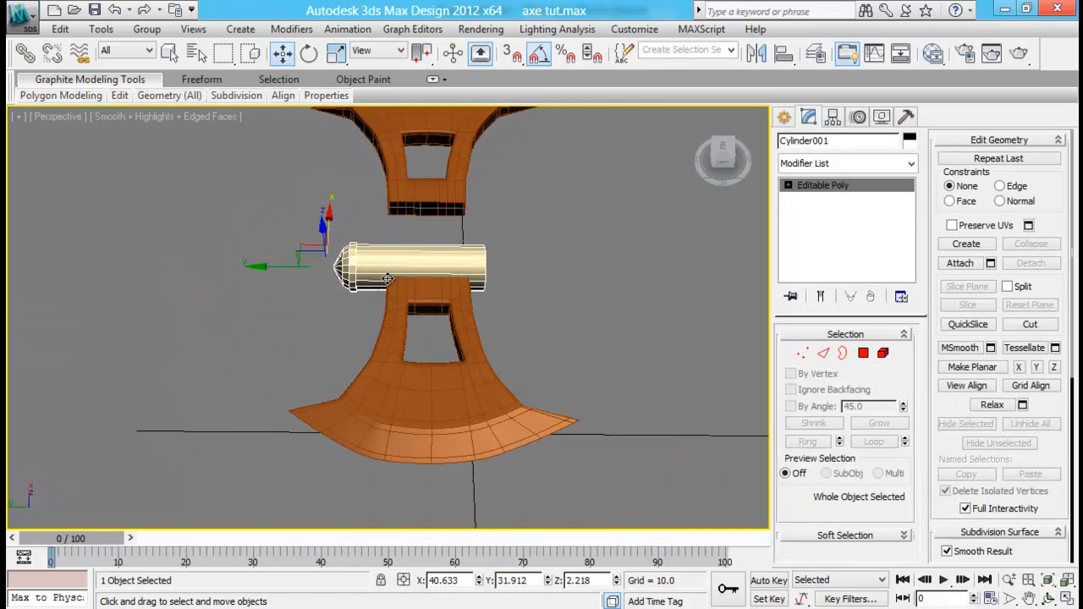
drag(280, 266, 275, 267)
- Move the left blade along X away from the cylinder and reselect the cylinder
click(596, 362)
alt+middle_drag(609, 364, 505, 326)
click(307, 240)
drag(223, 251, 91, 261)
drag(137, 272, 334, 316)
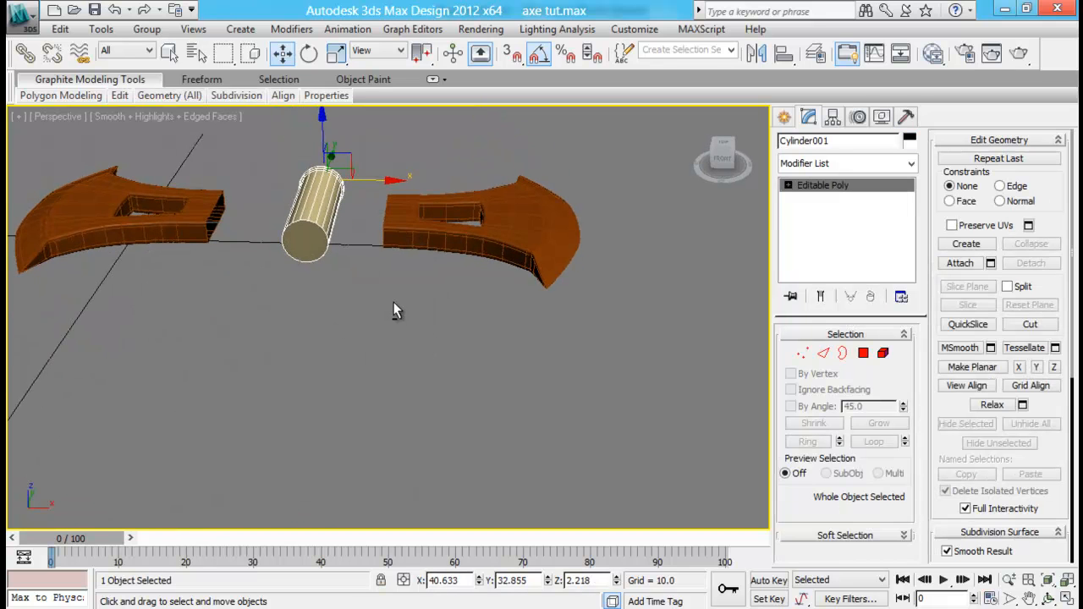
- Inset the flat end cap polygon opposite the cylinder's pointed tip by 0.26
alt+middle_drag(393, 311, 497, 388)
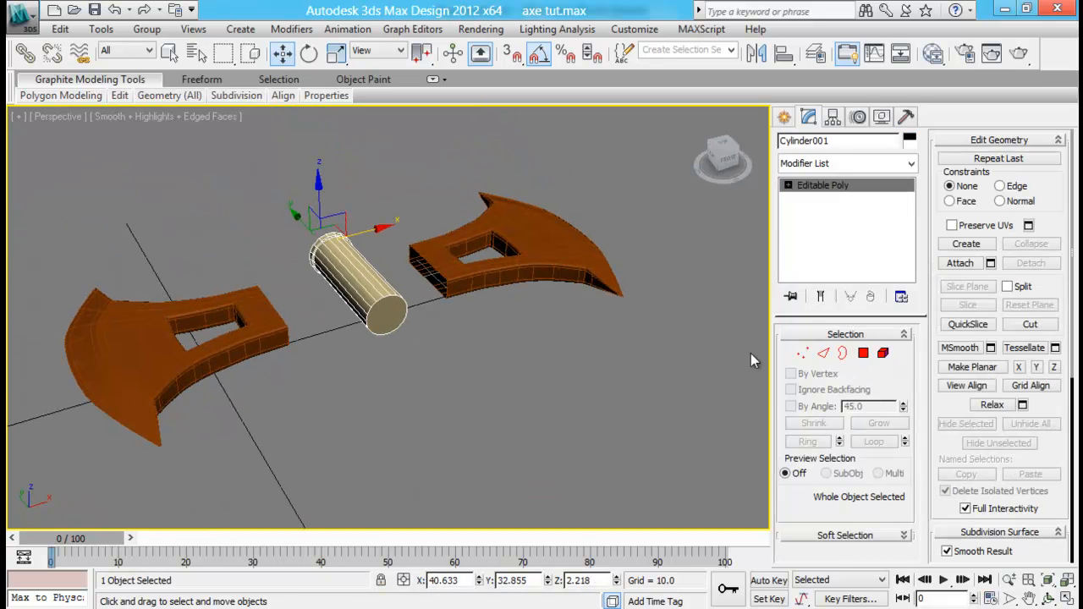
click(863, 352)
click(387, 313)
alt+middle_drag(386, 313, 410, 365)
click(1056, 198)
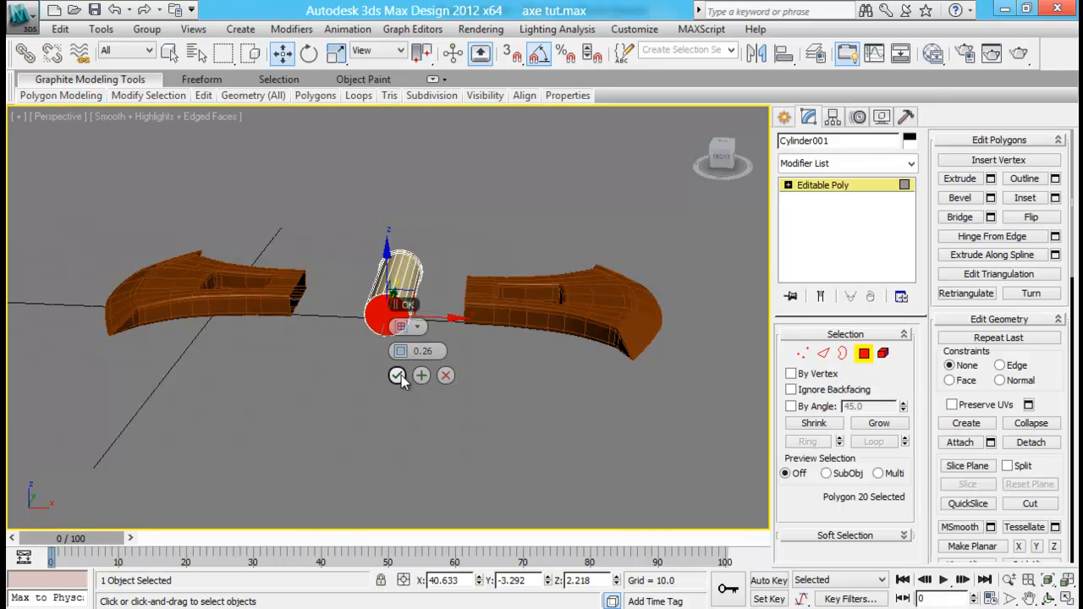
click(398, 375)
- Extrude the inset end cap inward to about Y 17.1 to hollow out the cylinder
click(990, 178)
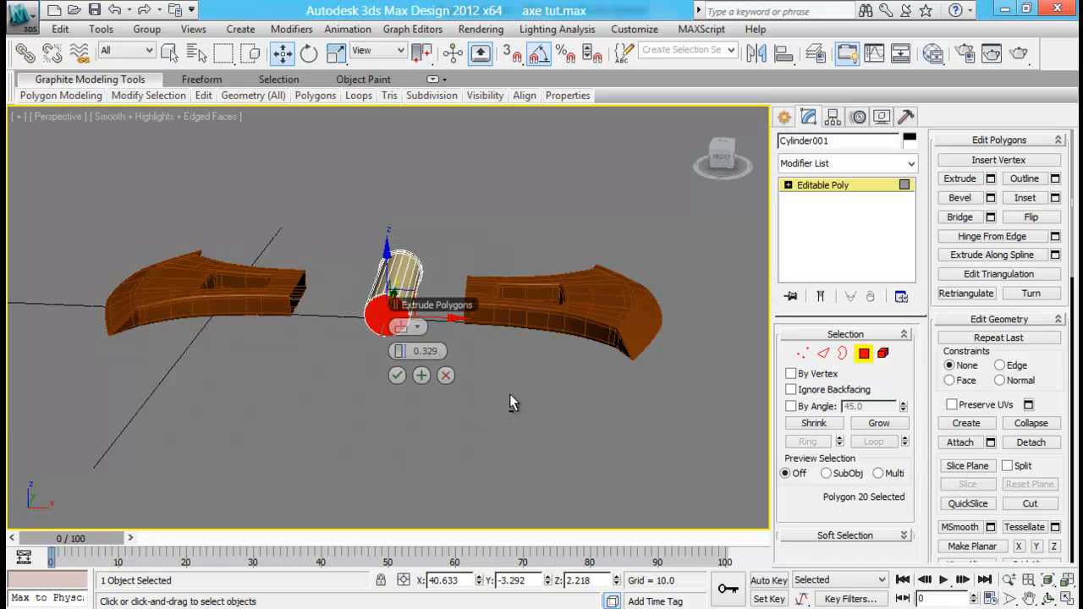
alt+middle_drag(510, 395, 591, 396)
drag(395, 351, 315, 332)
click(397, 376)
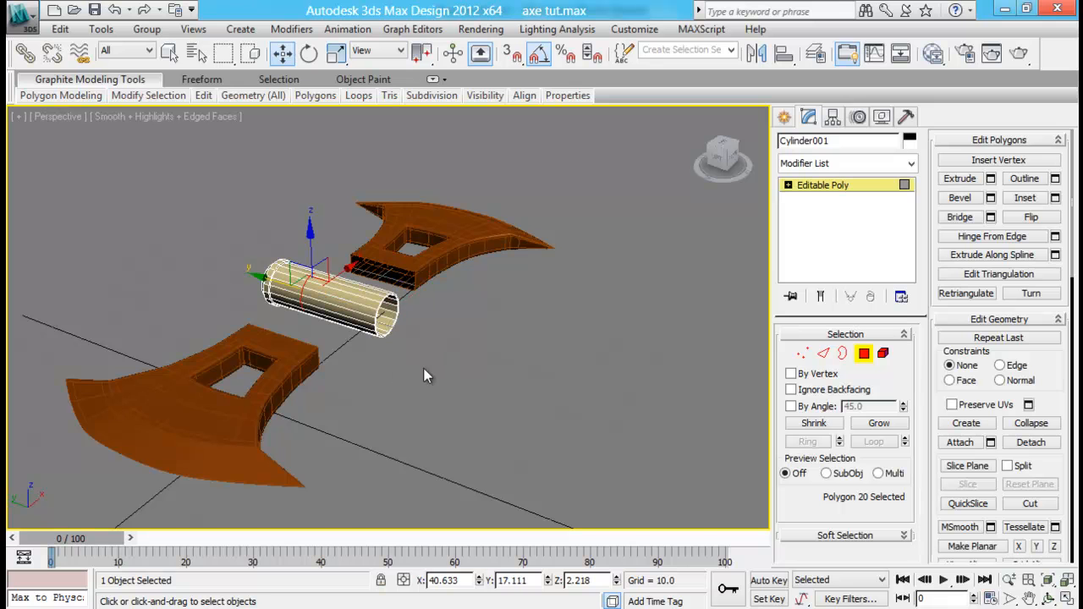
alt+middle_drag(398, 377, 451, 388)
scroll(453, 388, up, 8)
alt+middle_drag(353, 314, 401, 329)
scroll(526, 378, down, 5)
click(574, 404)
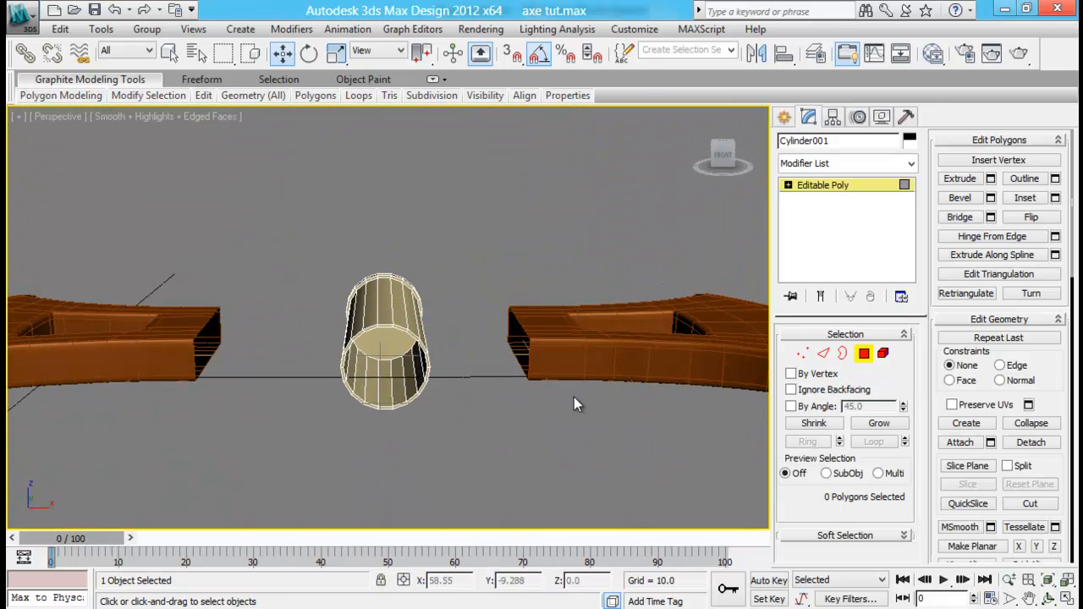
- Leave polygon editing and examine the hollow cylinder's open end and rim up close
click(866, 353)
click(415, 409)
middle_drag(440, 372, 517, 363)
middle_drag(569, 341, 373, 259)
scroll(373, 259, down, 5)
alt+middle_drag(474, 260, 448, 363)
scroll(454, 367, up, 4)
scroll(533, 371, up, 3)
click(533, 371)
middle_drag(533, 372, 449, 287)
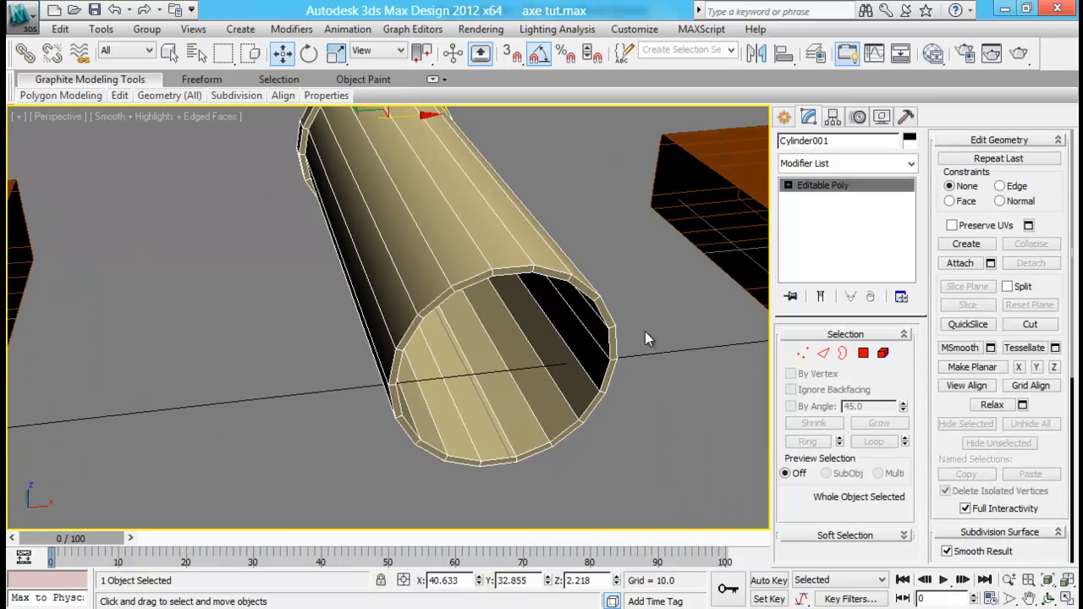
- Chamfer the inner and outer edge loops of the cylinder's open rim by 0.078 with 2 segments
click(824, 354)
click(476, 285)
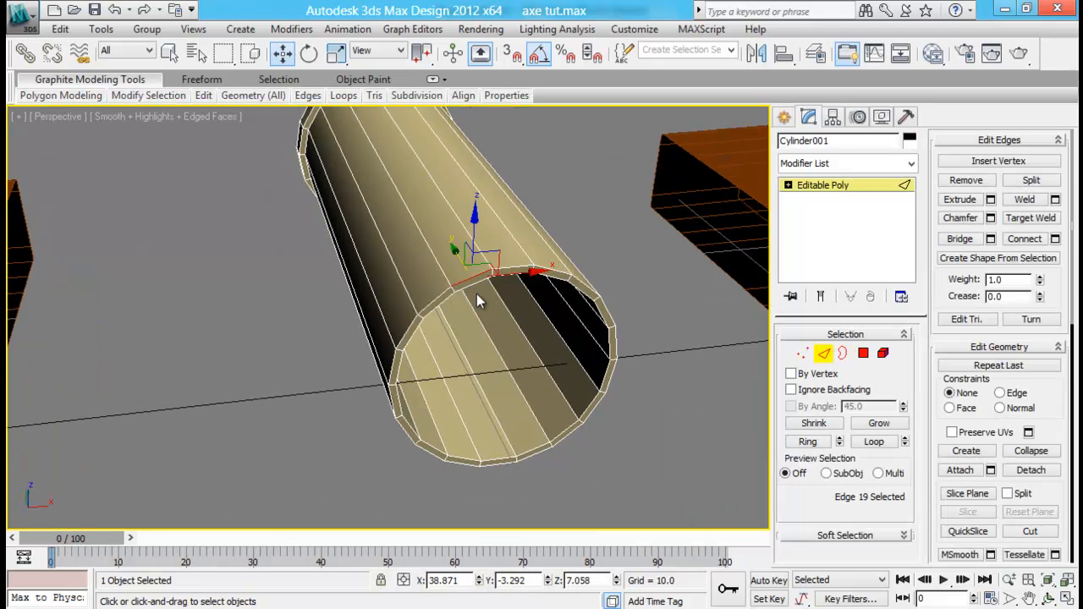
click(864, 443)
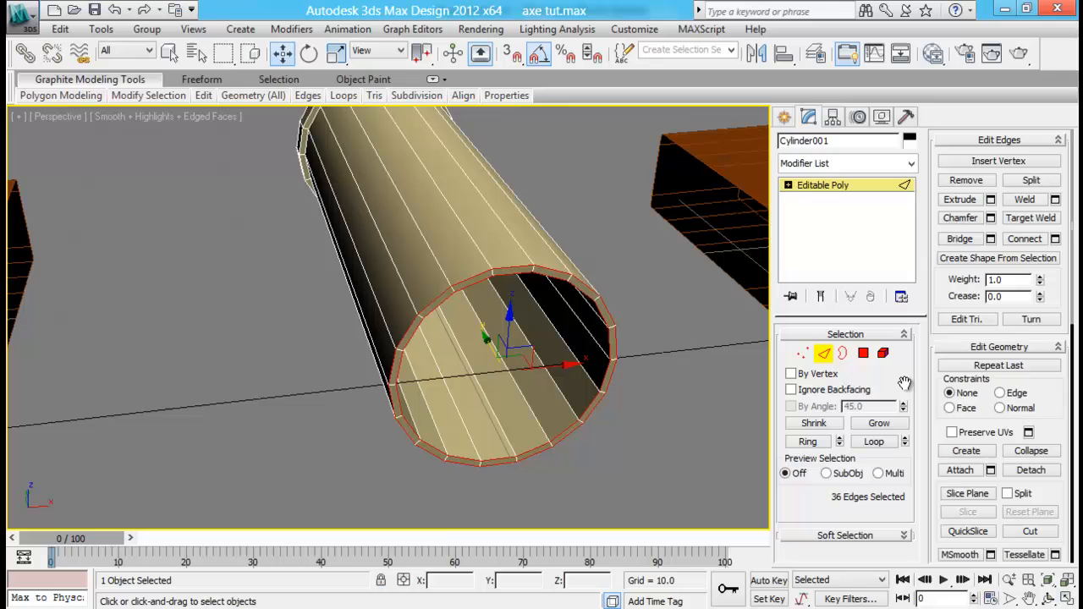
click(991, 218)
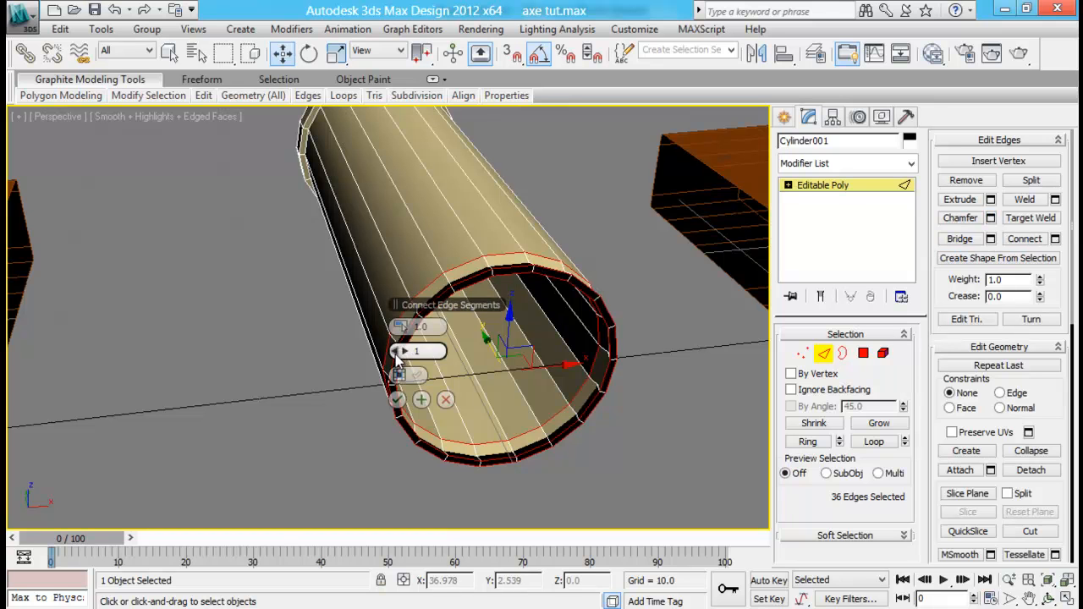
drag(398, 326, 396, 328)
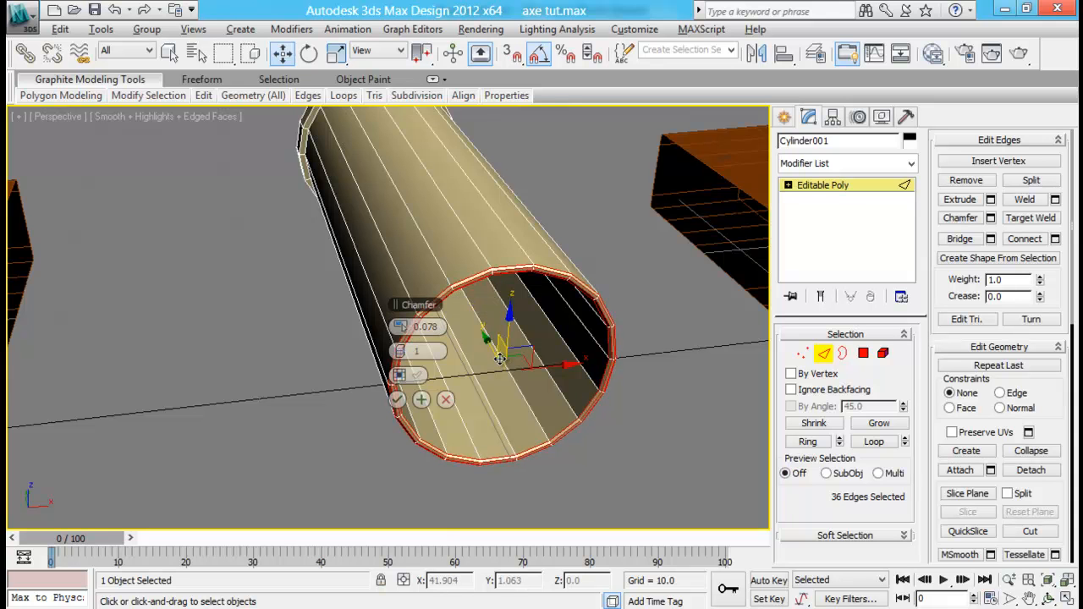
scroll(477, 323, up, 5)
scroll(476, 323, down, 2)
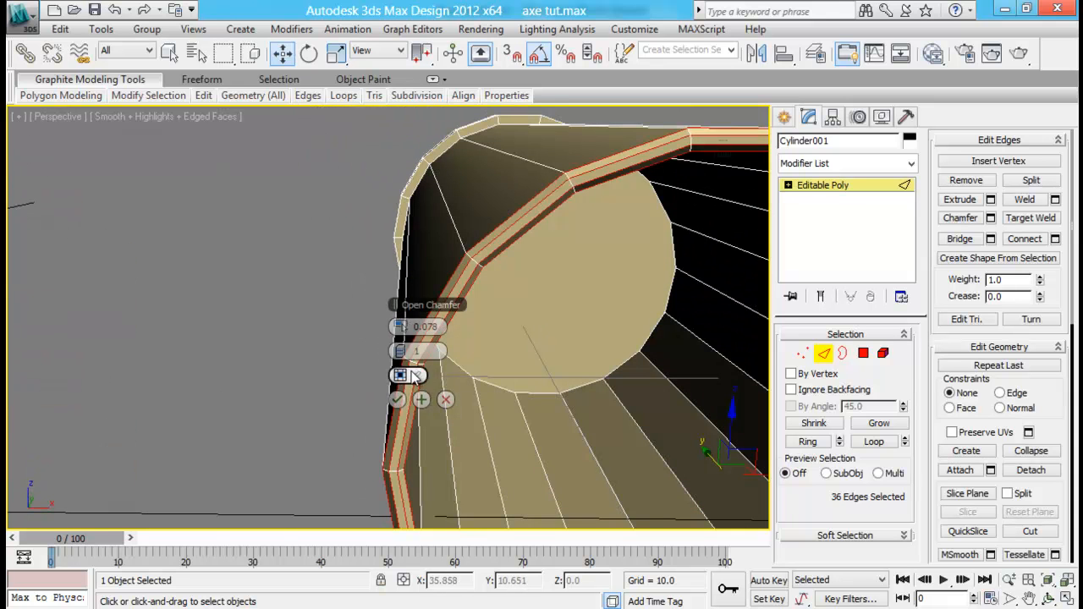
drag(410, 354, 410, 352)
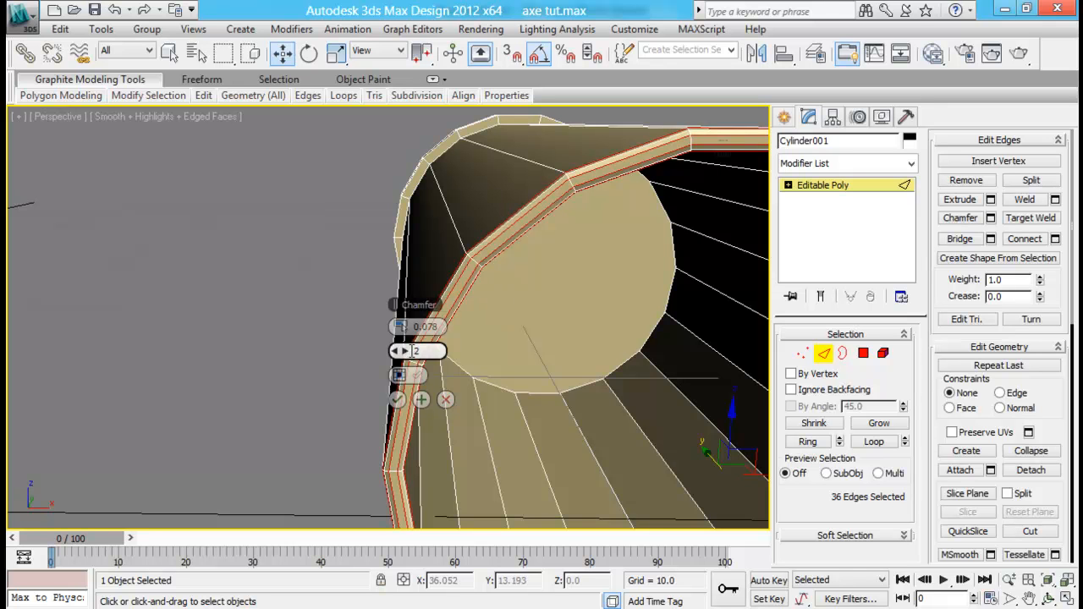
click(421, 399)
- Chamfer the four edge loops bordering the raised collar at the cylinder's head end by 0.078 with 2 segments
scroll(434, 322, down, 5)
alt+middle_drag(375, 296, 414, 357)
scroll(551, 360, up, 3)
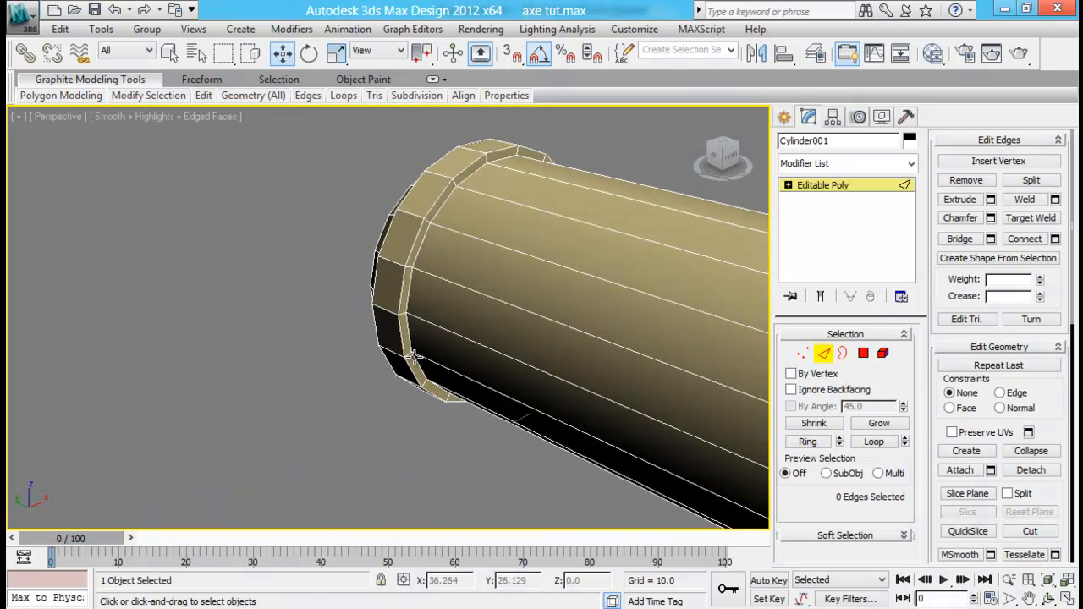
click(412, 242)
ctrl+click(422, 245)
alt+middle_drag(418, 312, 592, 339)
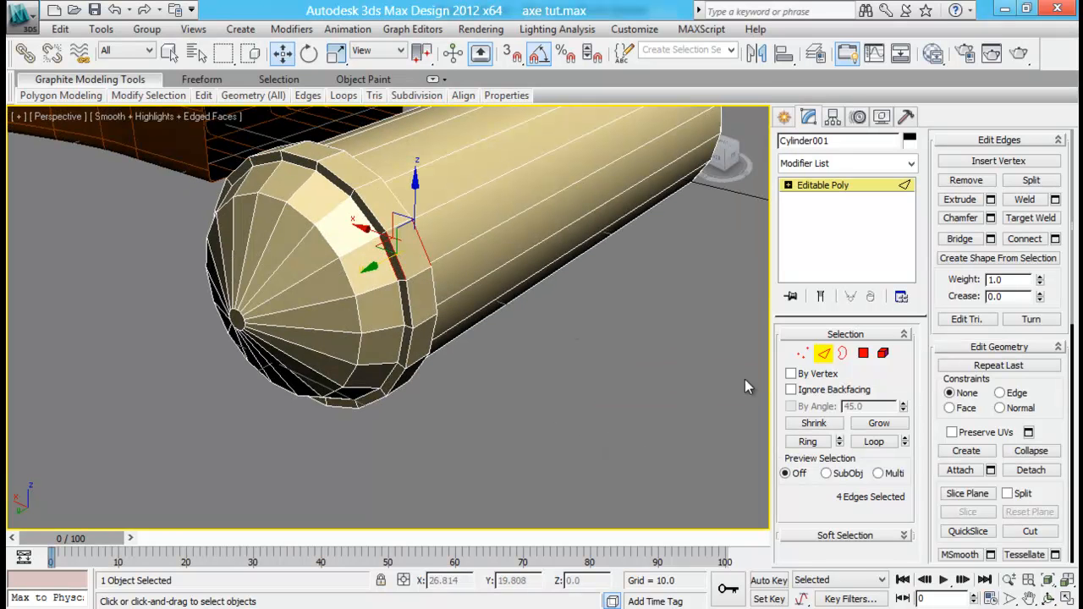
click(861, 443)
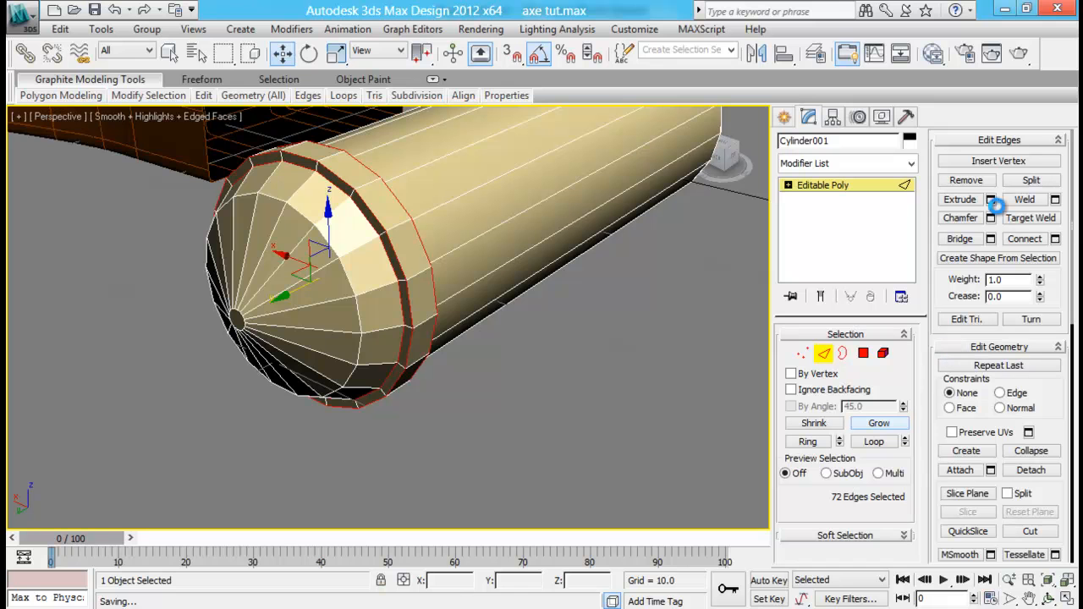
click(991, 218)
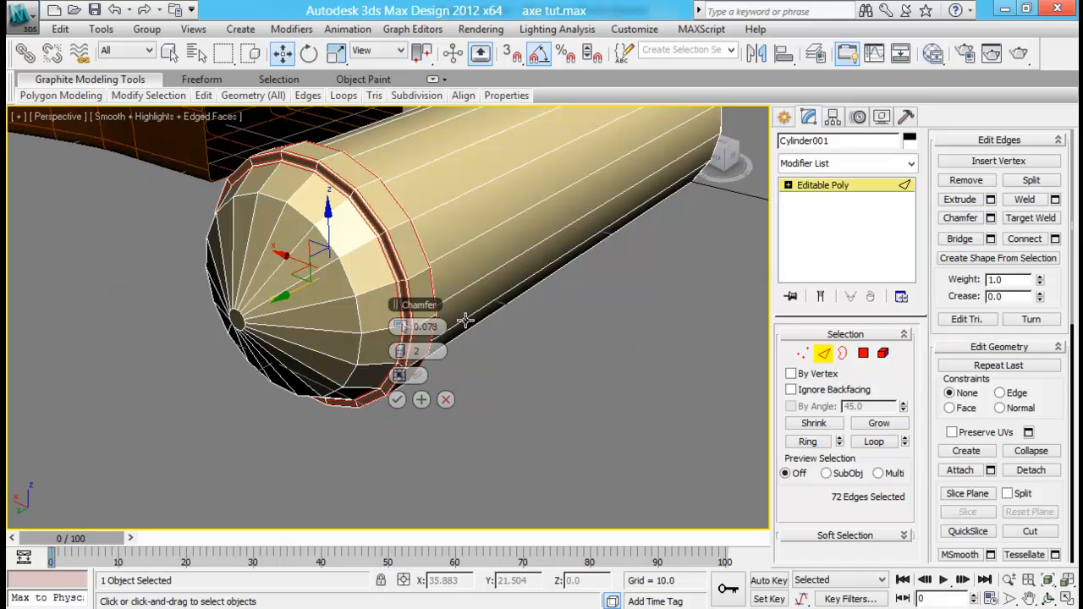
click(397, 399)
alt+middle_drag(527, 327, 599, 319)
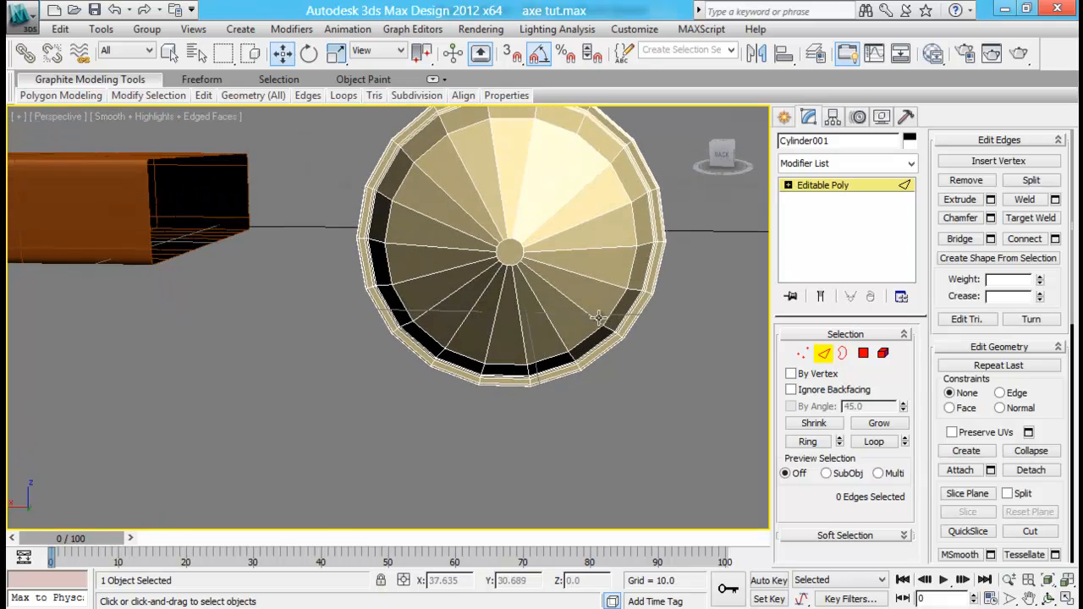
- Weld the 18 vertices at the cylinder's tip into one point with a threshold of about 30.2, then switch to edge editing
click(803, 352)
alt+middle_drag(496, 293, 409, 312)
drag(457, 280, 465, 302)
click(1055, 179)
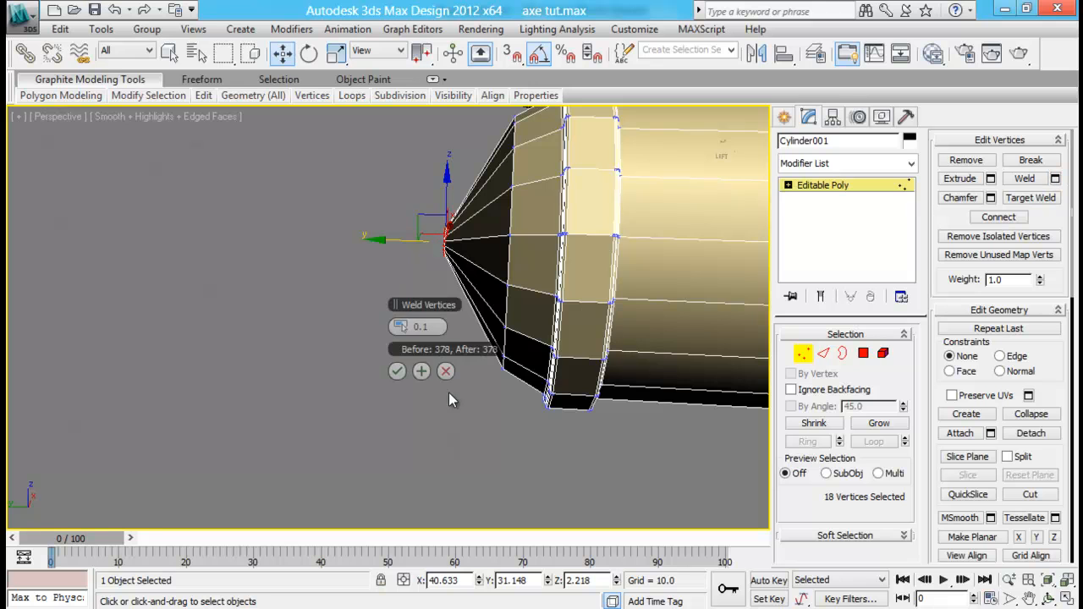
drag(404, 325, 404, 309)
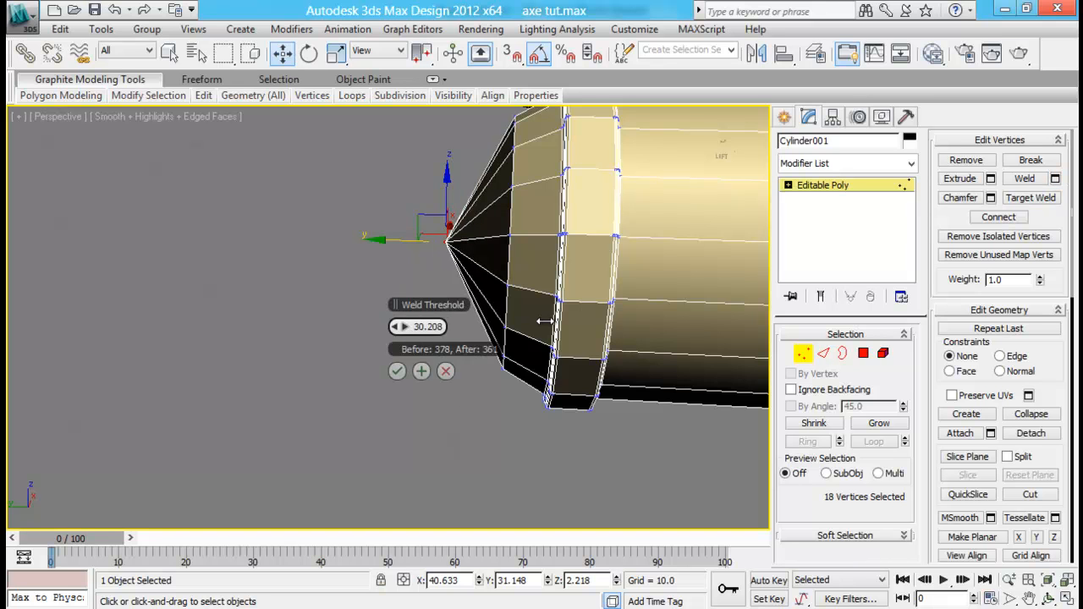
click(397, 371)
click(819, 353)
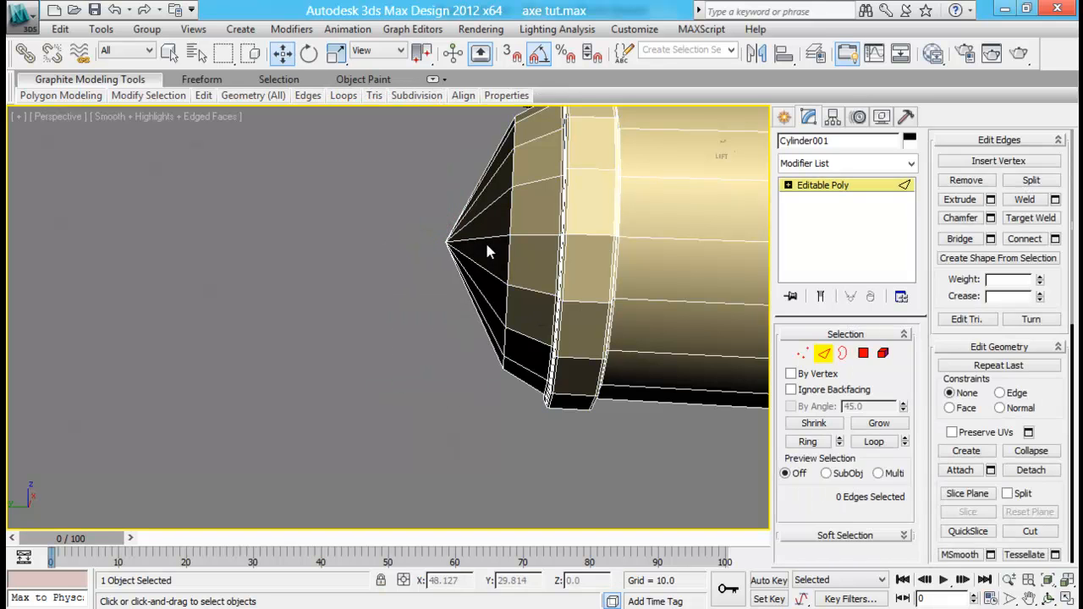
- Chamfer the 18-edge loop at the base of the head's pointed tip by 0.808 with 1 segment
click(843, 353)
click(824, 353)
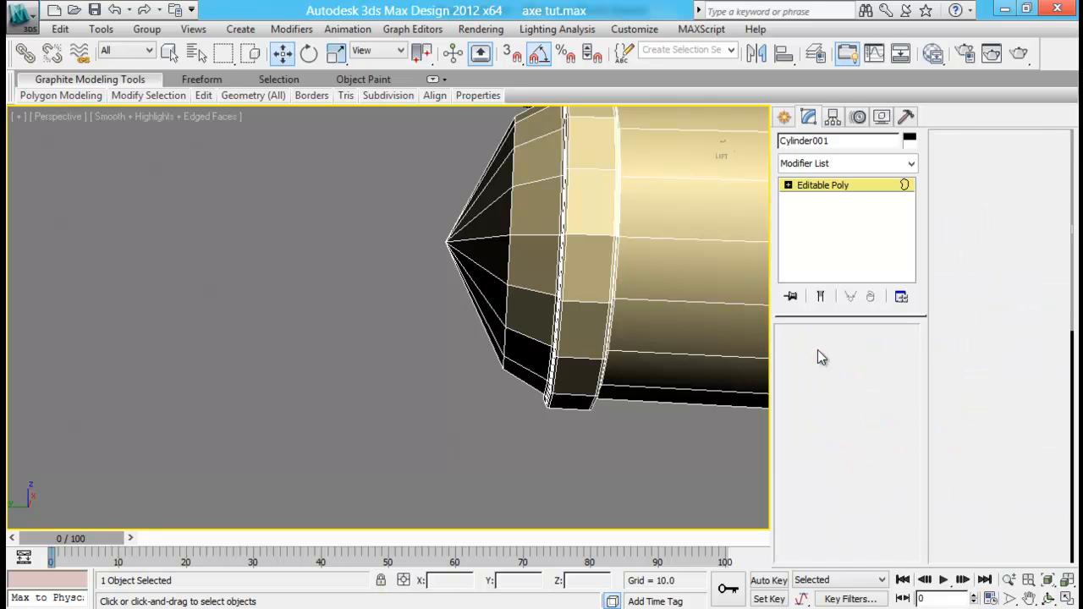
click(511, 223)
click(863, 443)
click(991, 218)
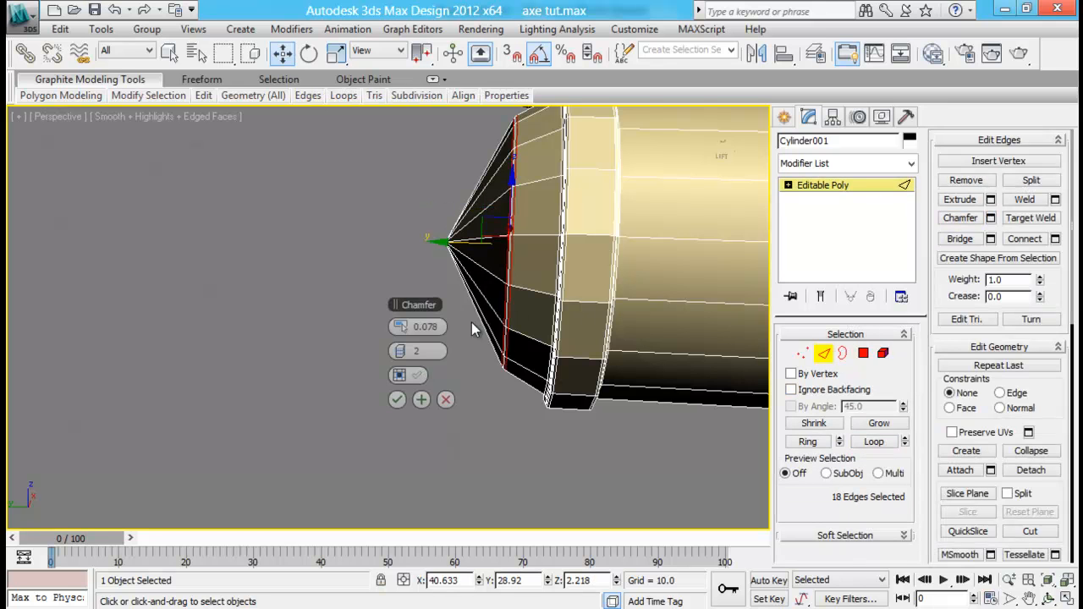
mouse_move(405, 328)
mouse_down()
mouse_move(423, 327)
mouse_move(401, 327)
mouse_up()
click(406, 352)
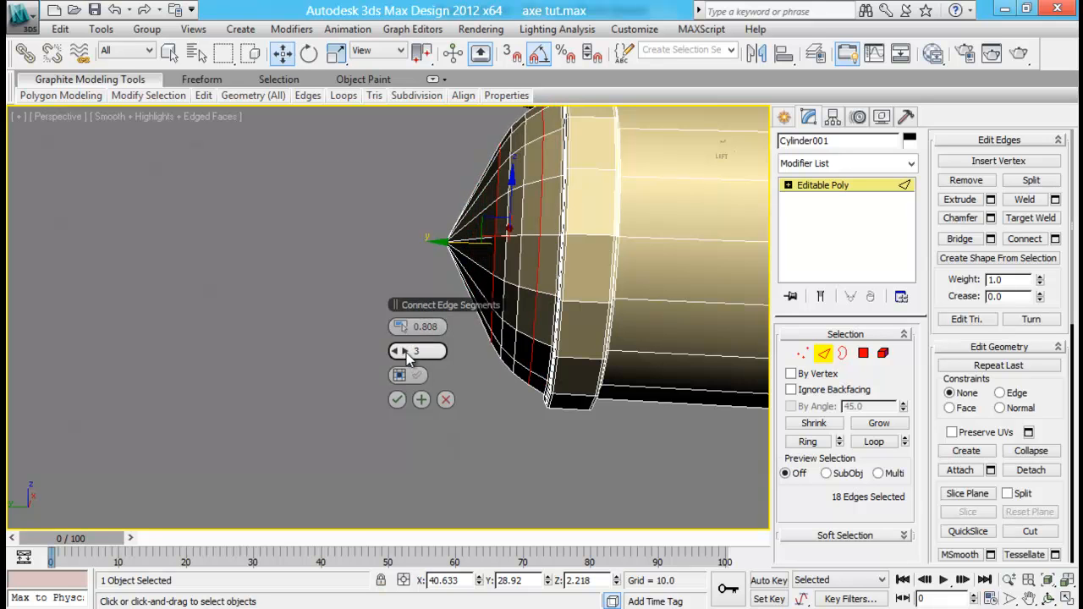
click(405, 352)
click(406, 352)
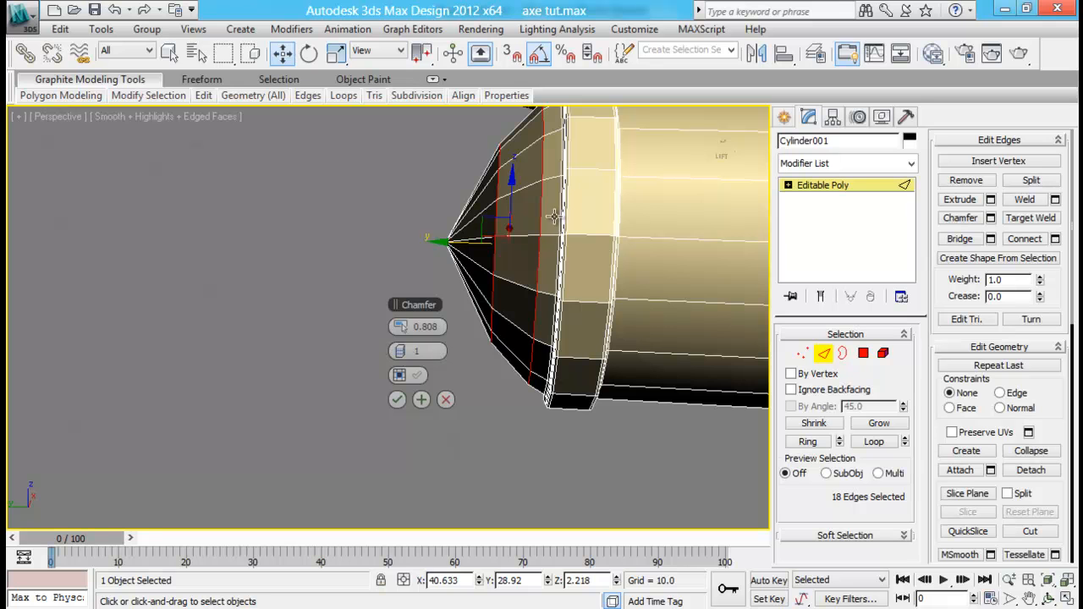
click(397, 400)
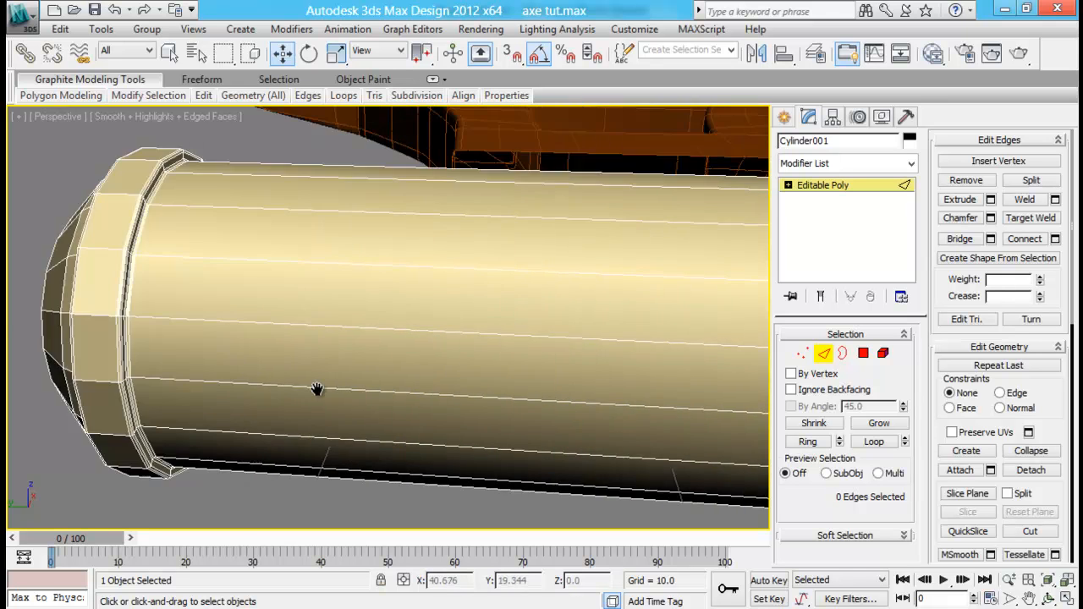
- Create a cylinder about 4.8 in radius and 11.2 high in the Front view, centred on the handle head
scroll(316, 389, down, 5)
alt+middle_drag(537, 409, 411, 353)
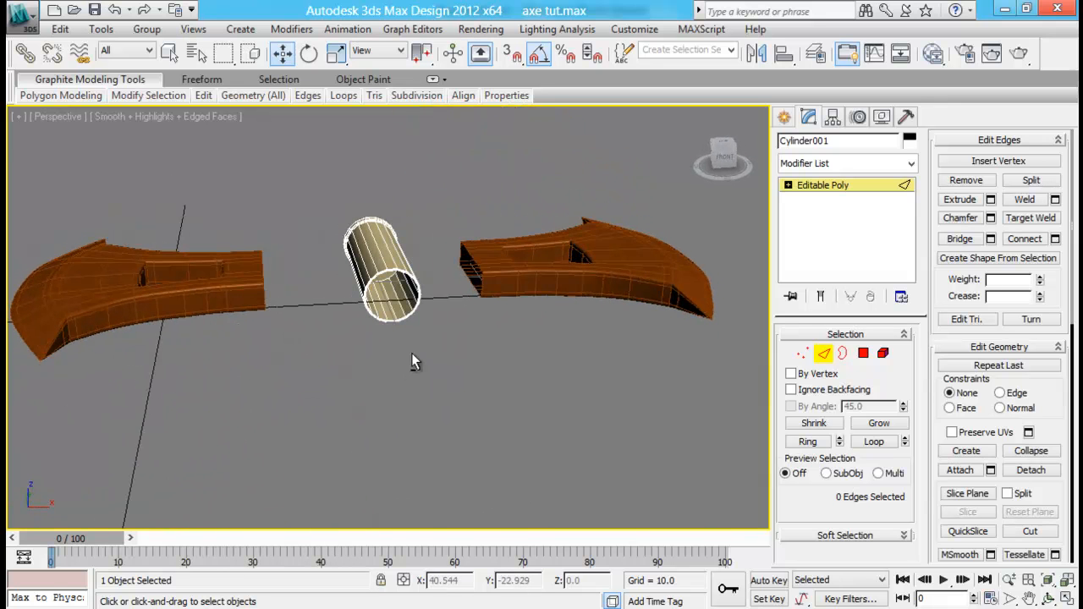
click(785, 118)
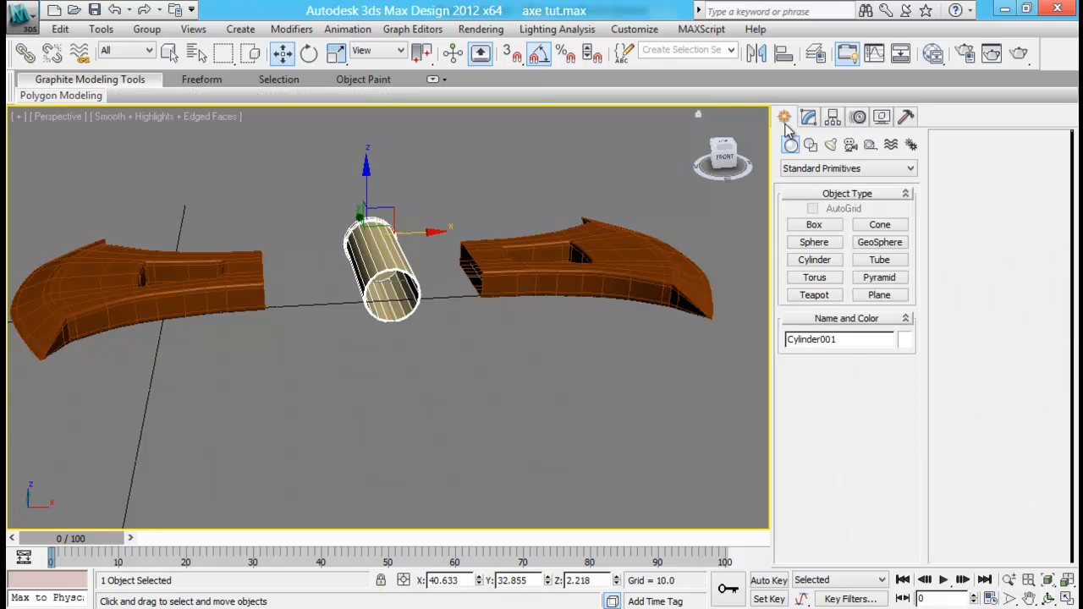
click(810, 266)
middle_drag(461, 307, 483, 286)
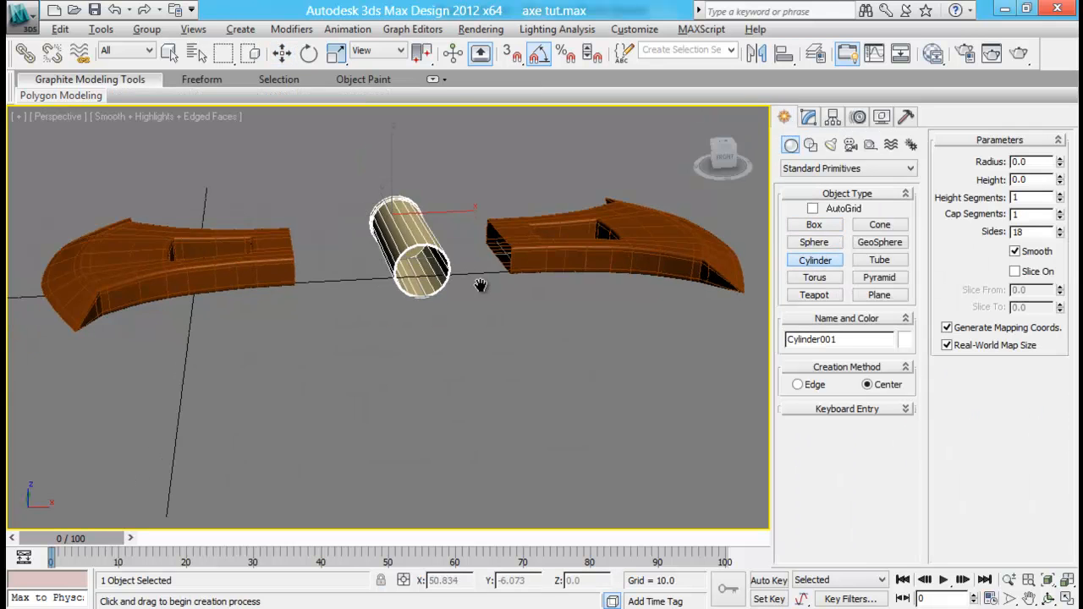
key(alt+w)
key(alt+w)
middle_drag(580, 246, 511, 328)
scroll(414, 395, up, 3)
middle_drag(397, 414, 505, 203)
scroll(465, 255, up, 3)
middle_drag(303, 321, 324, 316)
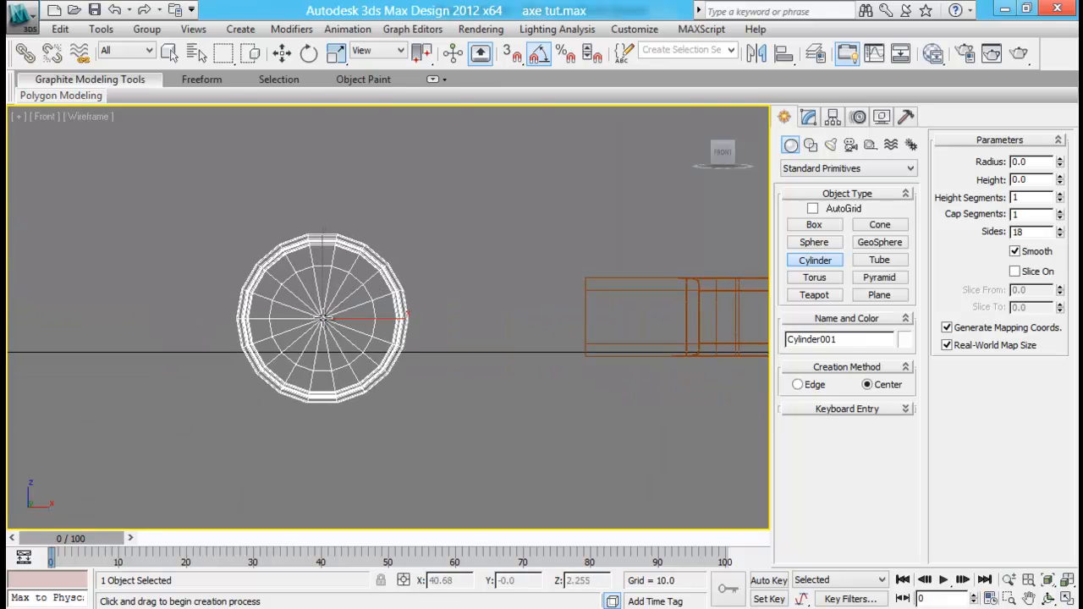
drag(323, 316, 356, 381)
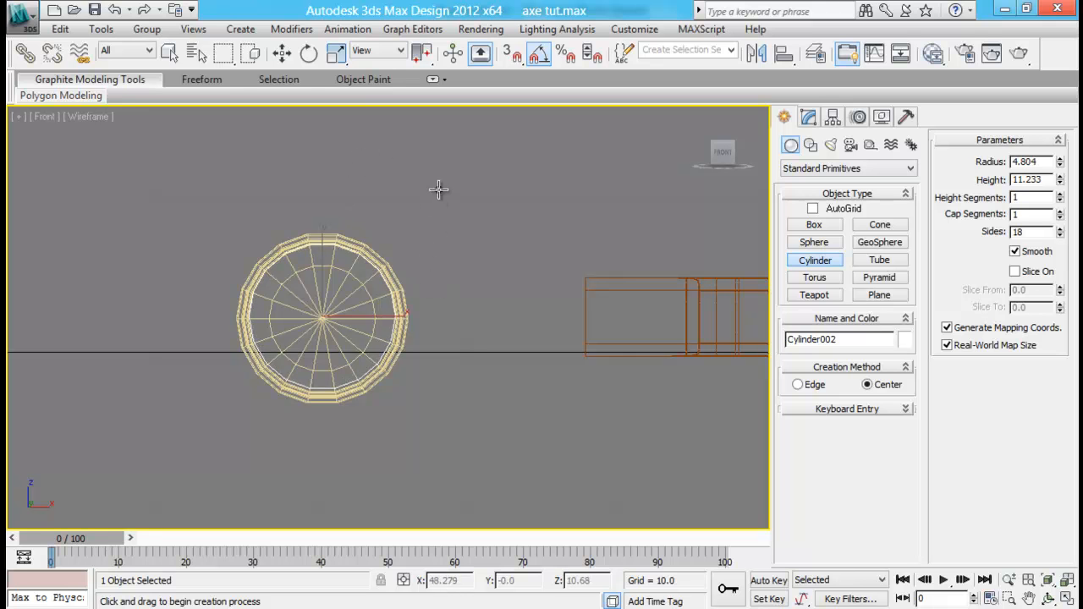
middle_drag(394, 375, 402, 332)
- Slide the new cylinder along its axis so it projects from the open end of the handle head
key(w)
middle_drag(476, 272, 486, 215)
key(alt+w)
middle_drag(584, 446, 589, 425)
key(alt+w)
alt+middle_drag(516, 415, 607, 447)
scroll(607, 447, up, 1)
drag(370, 221, 495, 255)
alt+middle_drag(584, 300, 515, 294)
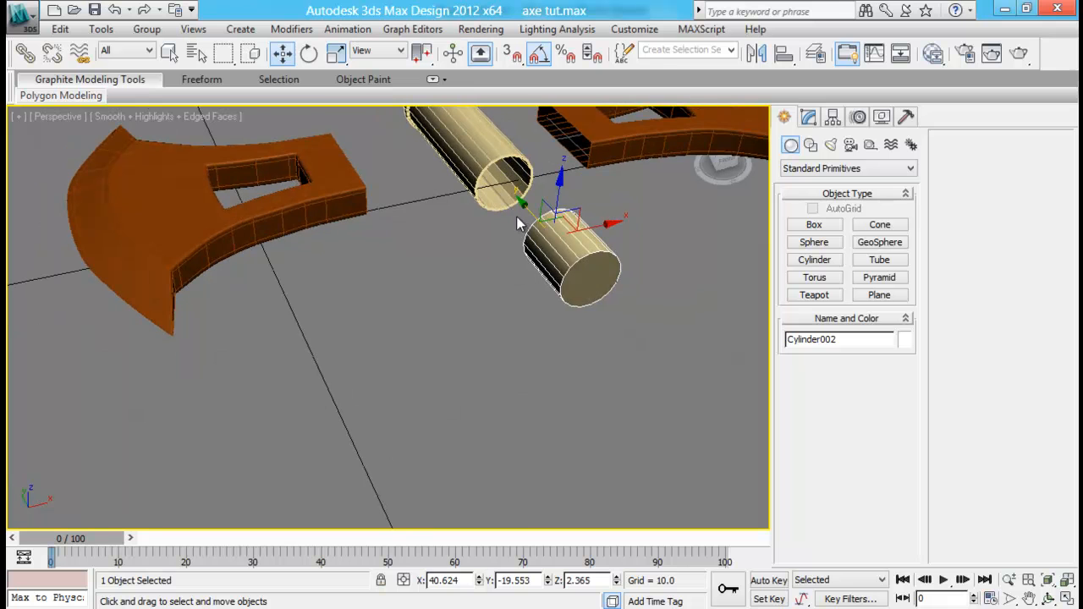
drag(529, 207, 481, 165)
alt+middle_drag(548, 231, 550, 369)
- Nudge the inserted cylinder vertically in the Front view to centre it within the head's circular opening
key(alt+w)
middle_drag(536, 250, 511, 344)
key(alt+w)
scroll(513, 328, up, 2)
middle_drag(407, 349, 452, 353)
mouse_move(376, 273)
mouse_down()
mouse_move(405, 269)
mouse_move(376, 277)
mouse_up()
click(482, 444)
middle_drag(487, 428, 506, 381)
key(alt+w)
middle_drag(561, 454, 572, 446)
key(alt+w)
- Fine-tune the inserted cylinder's depth in the head along Y to -1.912
mouse_move(538, 388)
alt+middle_down()
mouse_move(549, 460)
mouse_move(533, 407)
alt+middle_up()
middle_drag(533, 407, 602, 352)
scroll(520, 341, up, 5)
alt+middle_drag(531, 354, 507, 394)
click(537, 345)
alt+middle_drag(536, 345, 429, 360)
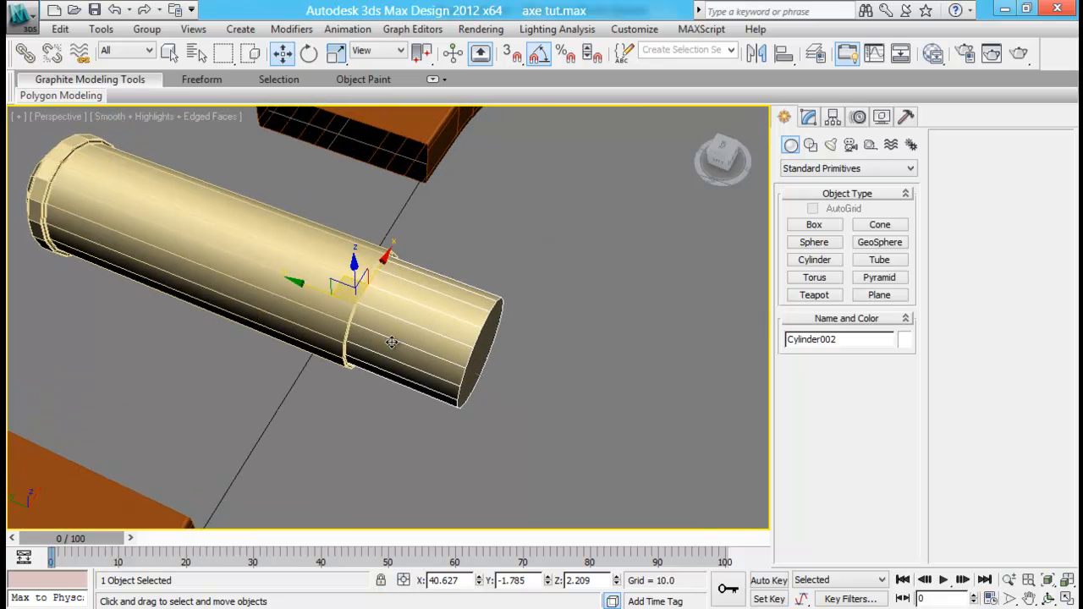
drag(309, 293, 385, 298)
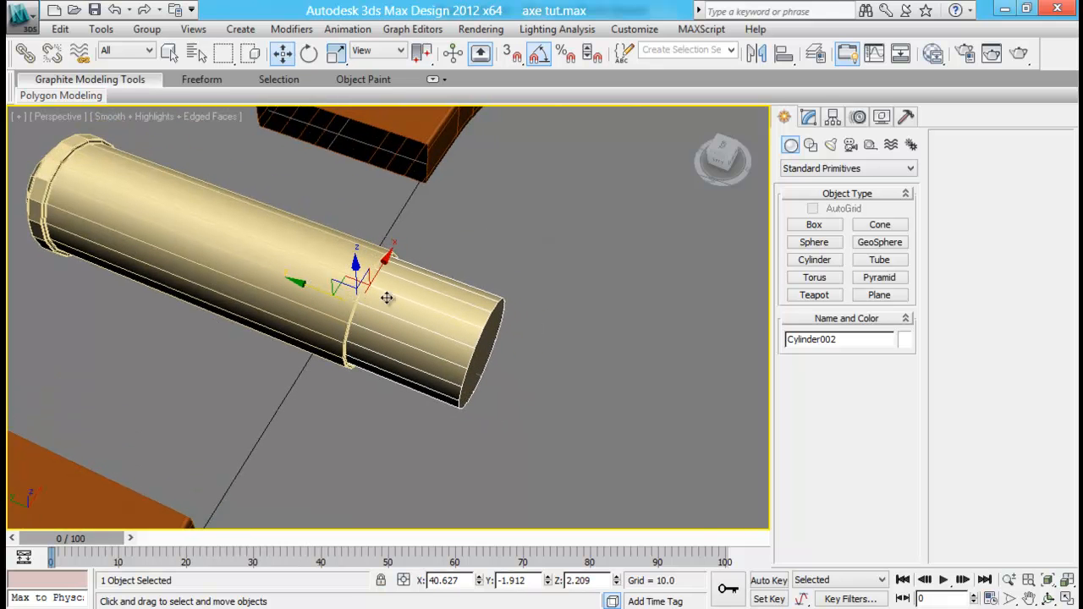
- Convert the inserted cylinder to an Editable Poly
right_click(484, 315)
mouse_move(552, 457)
click(647, 472)
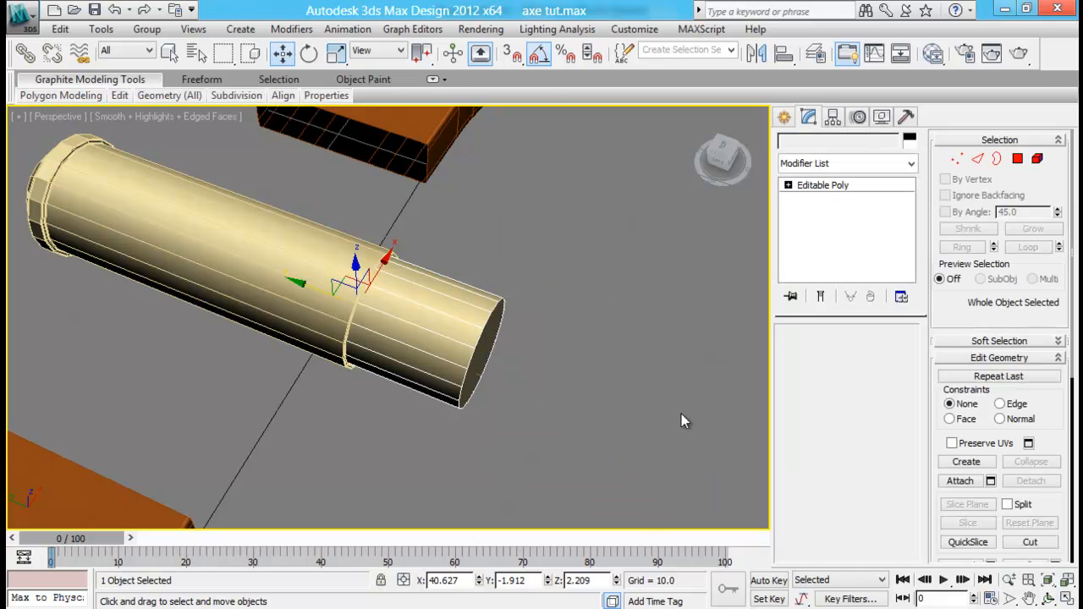
- Lengthen the inserted cylinder by moving its 18 free-end vertices outward along Y, away from the head
click(805, 351)
alt+middle_drag(578, 401, 586, 353)
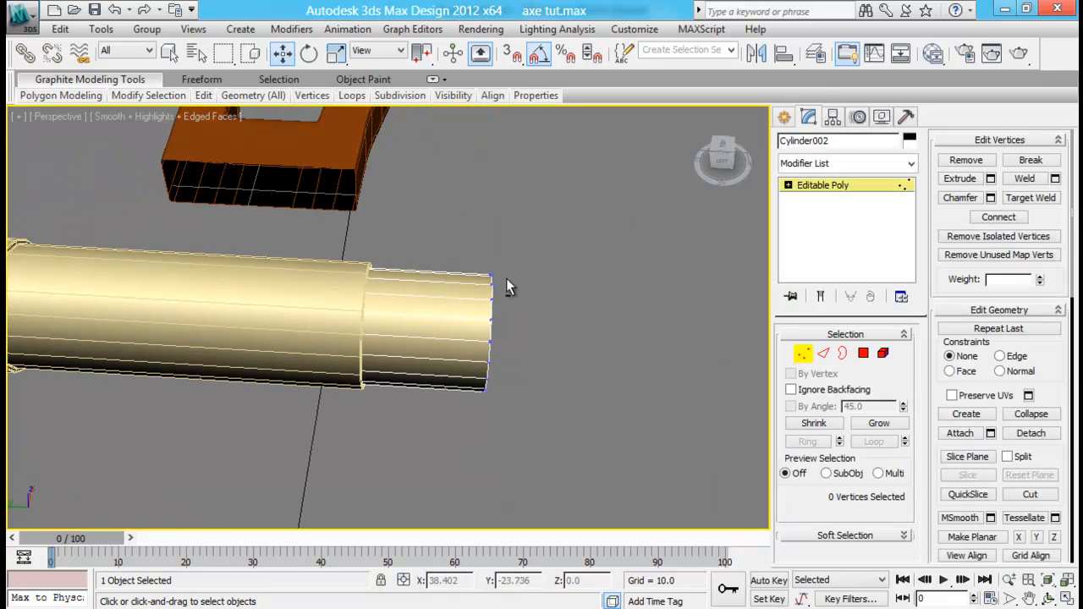
drag(519, 340, 615, 477)
middle_drag(585, 429, 512, 326)
scroll(457, 314, down, 4)
drag(351, 260, 473, 261)
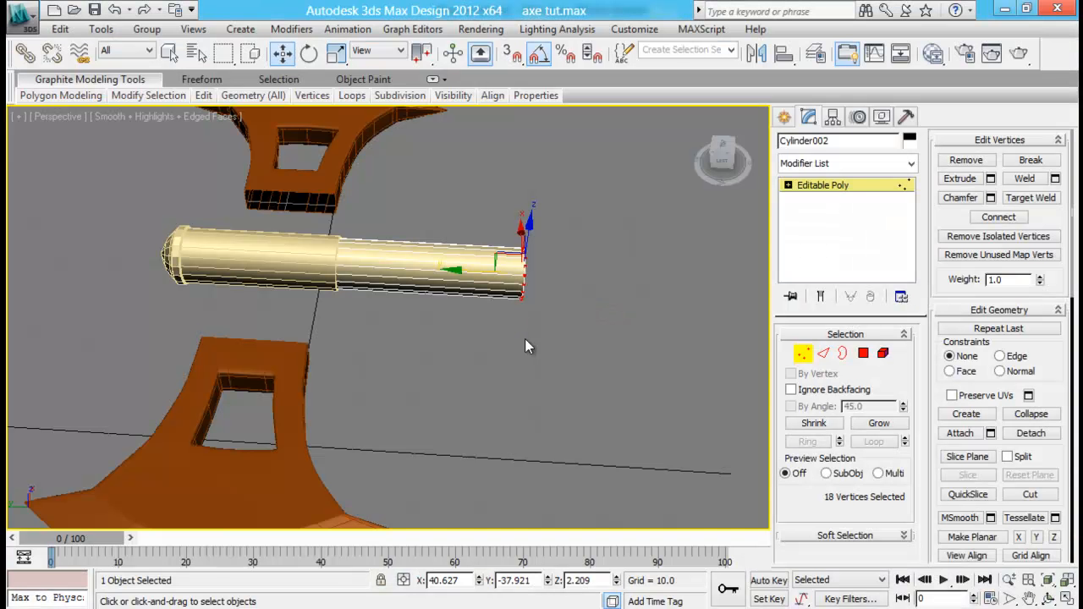
alt+middle_drag(527, 346, 489, 269)
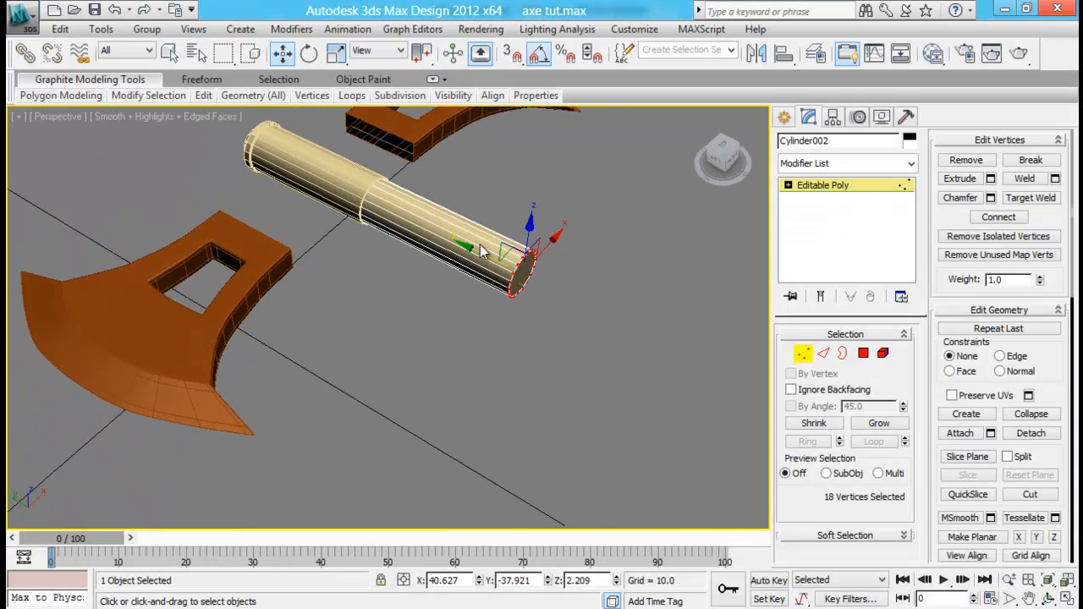
drag(476, 252, 466, 246)
click(625, 329)
alt+middle_drag(625, 329, 531, 281)
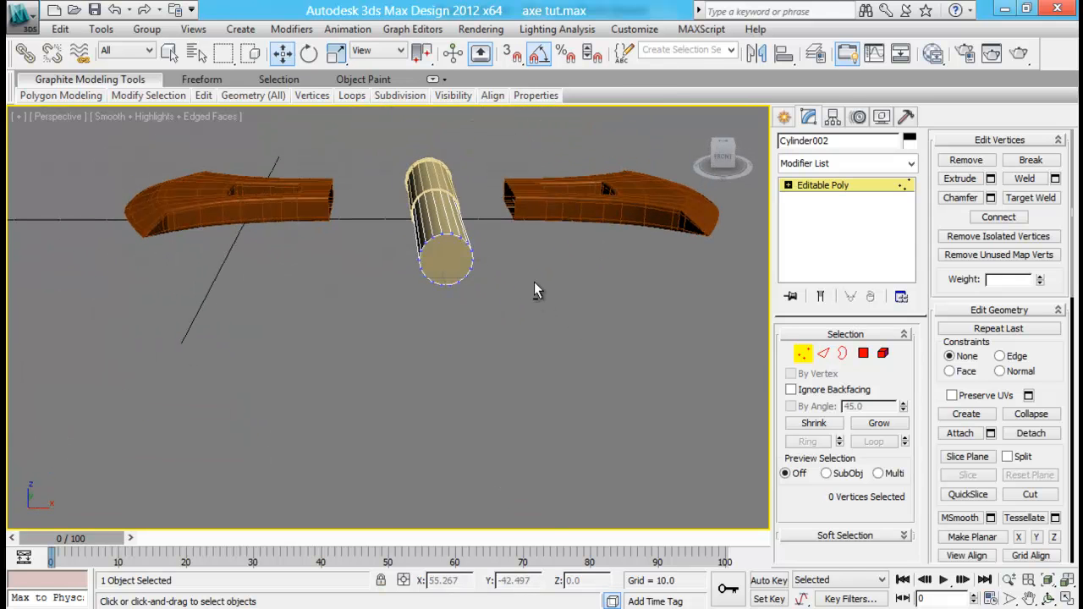
click(802, 353)
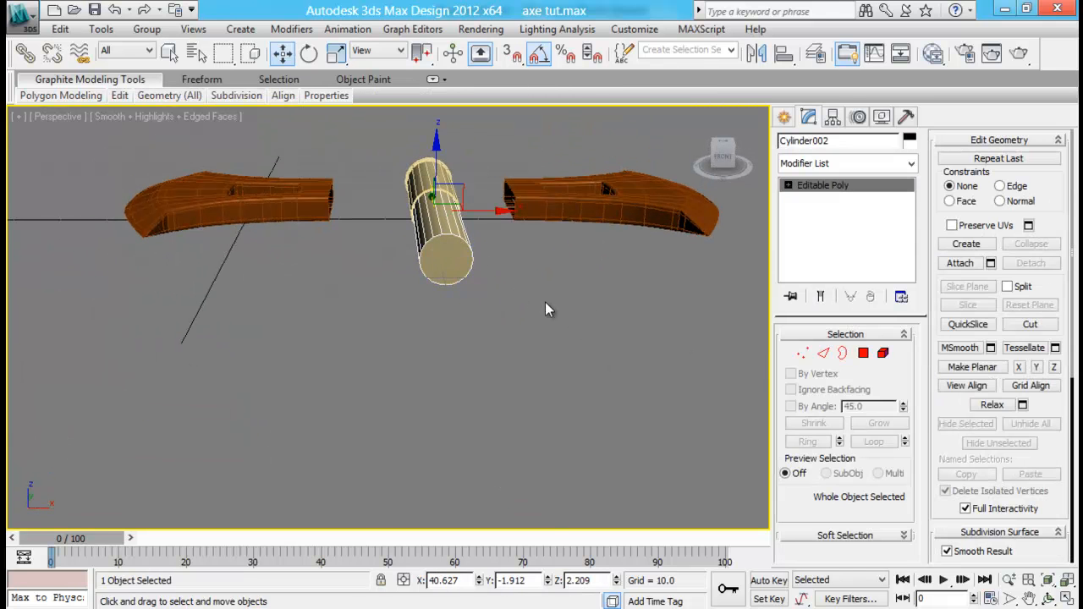
- Switch to Windows Photo Viewer to examine the handle's rings in the rendered axe image, and return to 3ds Max
key(alt+Tab)
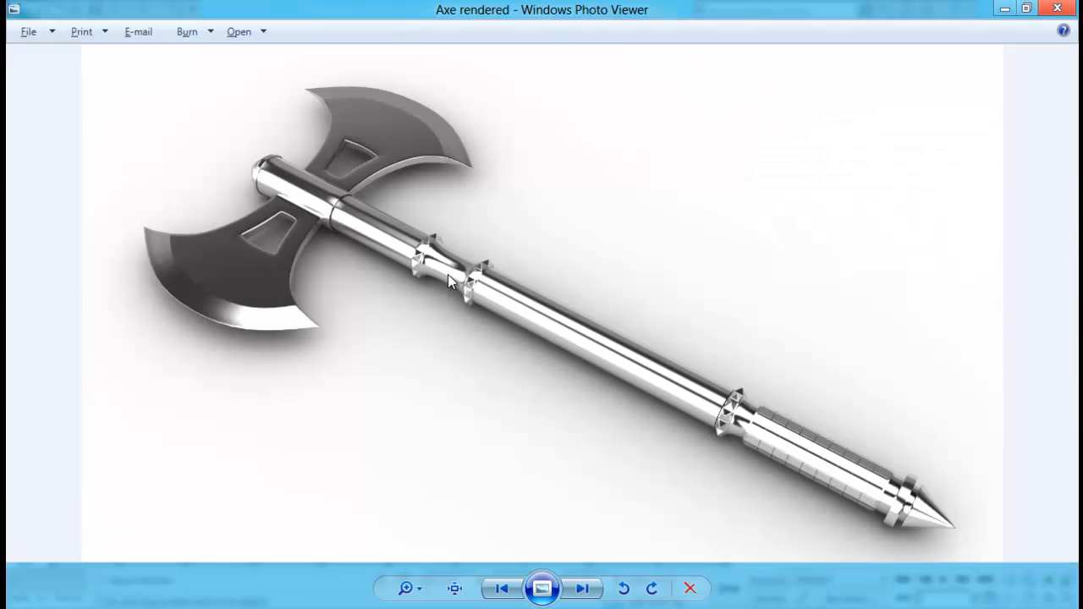
key(alt+Tab)
alt+middle_drag(461, 256, 552, 248)
- Create another cylinder in the Front view, centred on the handle, with radius 5.175 and height 7.542
click(783, 116)
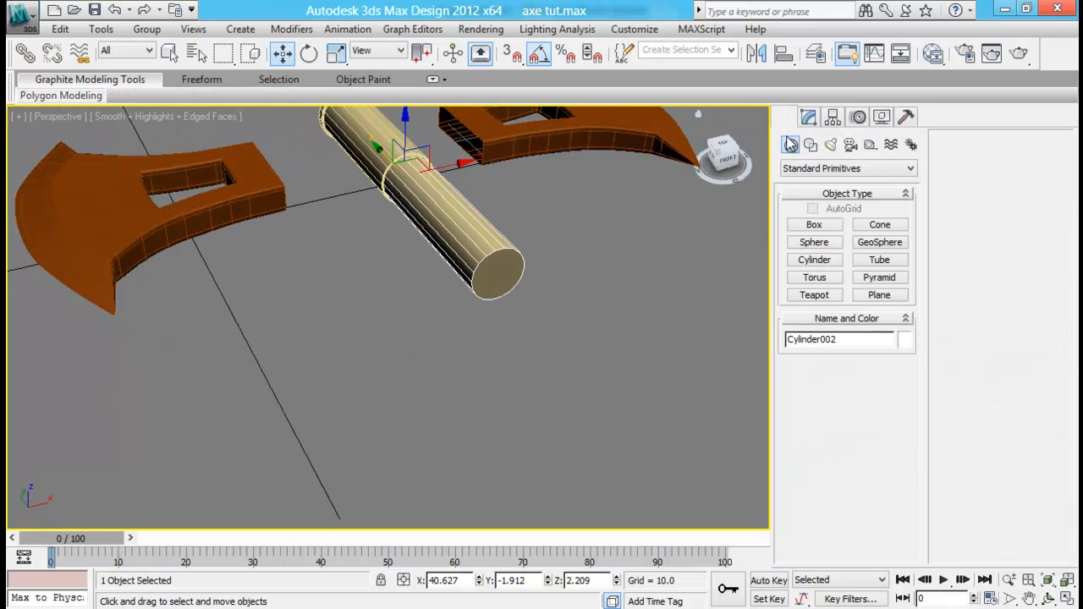
click(815, 260)
key(alt+w)
middle_drag(572, 240, 580, 232)
drag(578, 173, 606, 222)
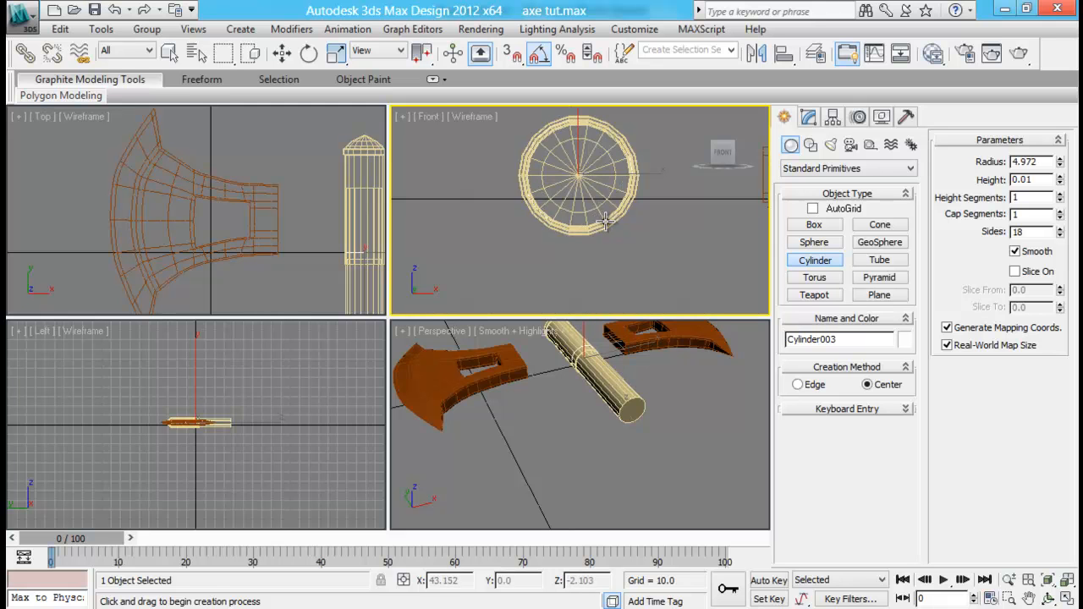
double_click(607, 141)
middle_click(614, 365)
key(alt+w)
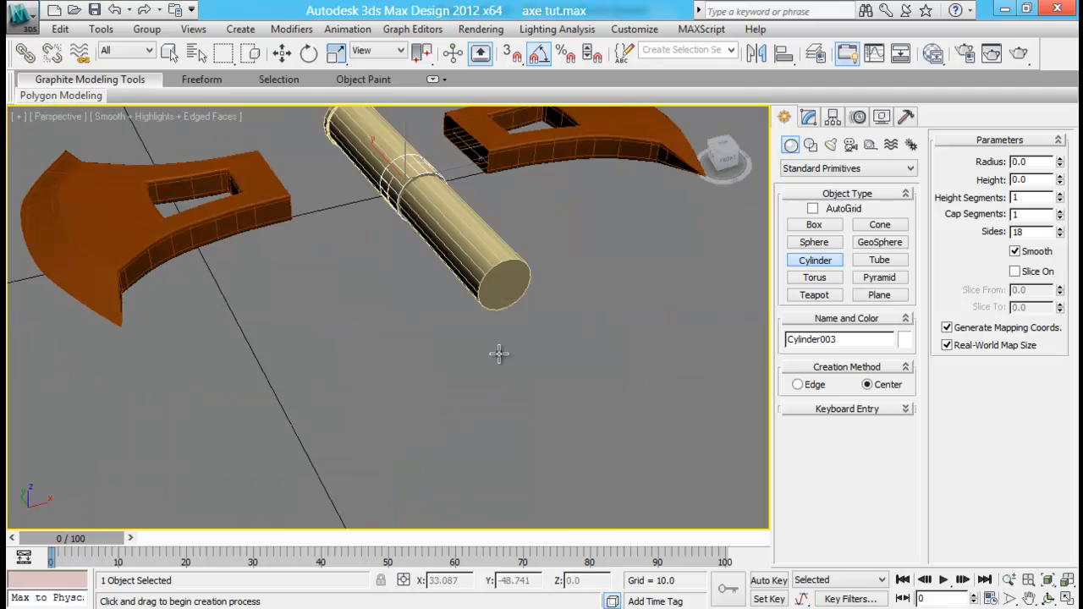
- Move the wider cylinder along Y to about -40, just beyond the handle's free end
alt+middle_drag(551, 354, 601, 366)
key(w)
drag(335, 195, 636, 287)
alt+middle_drag(636, 286, 474, 325)
- Try 12 sides and 8 sides on the wider cylinder at the handle's end
click(808, 117)
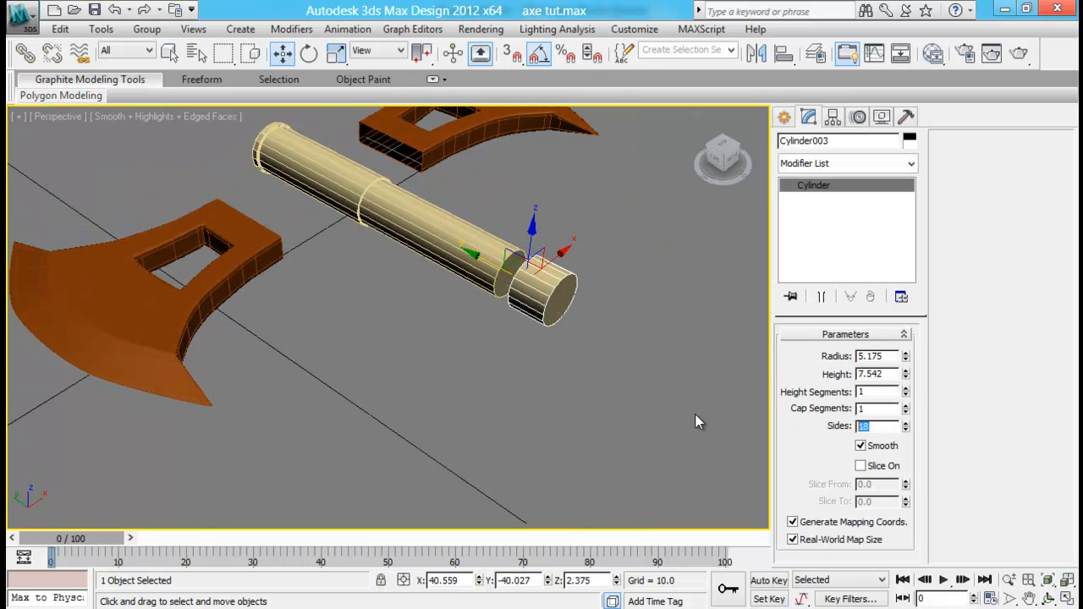
text(12)
key(Return)
alt+middle_drag(506, 353, 610, 329)
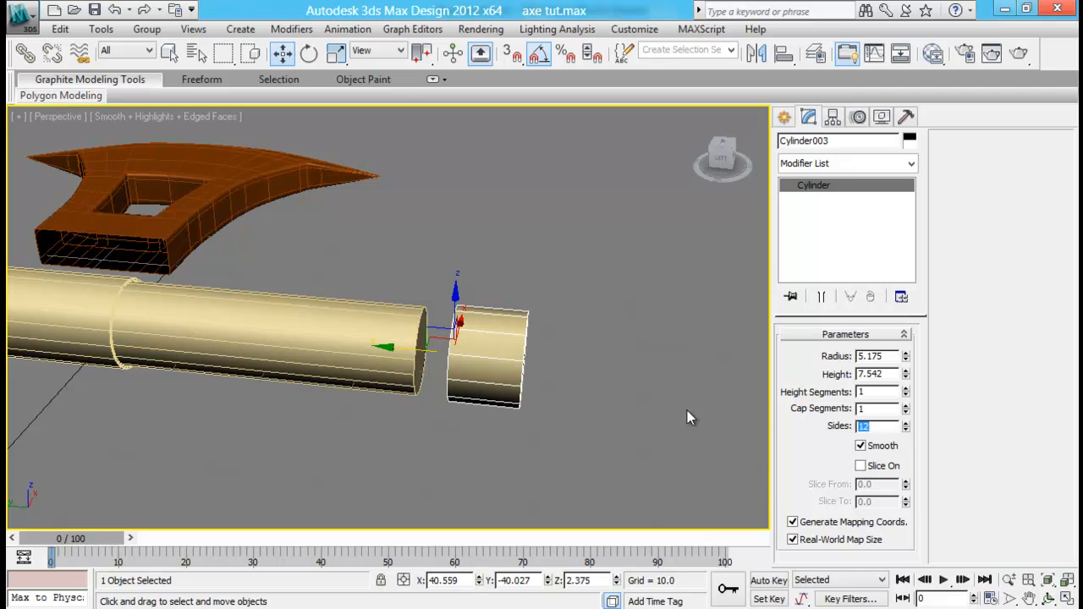
text(8)
key(Return)
alt+middle_drag(595, 414, 466, 373)
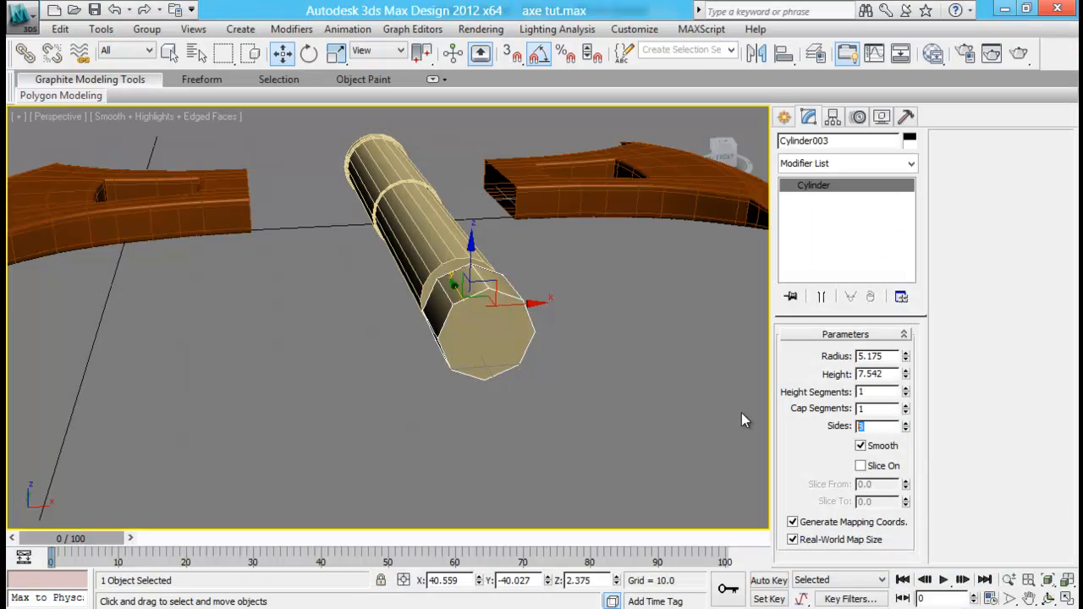
- Set the wider cylinder to 10 sides and reduce its height to 3.394
text(10)
key(Return)
alt+middle_drag(495, 330, 579, 334)
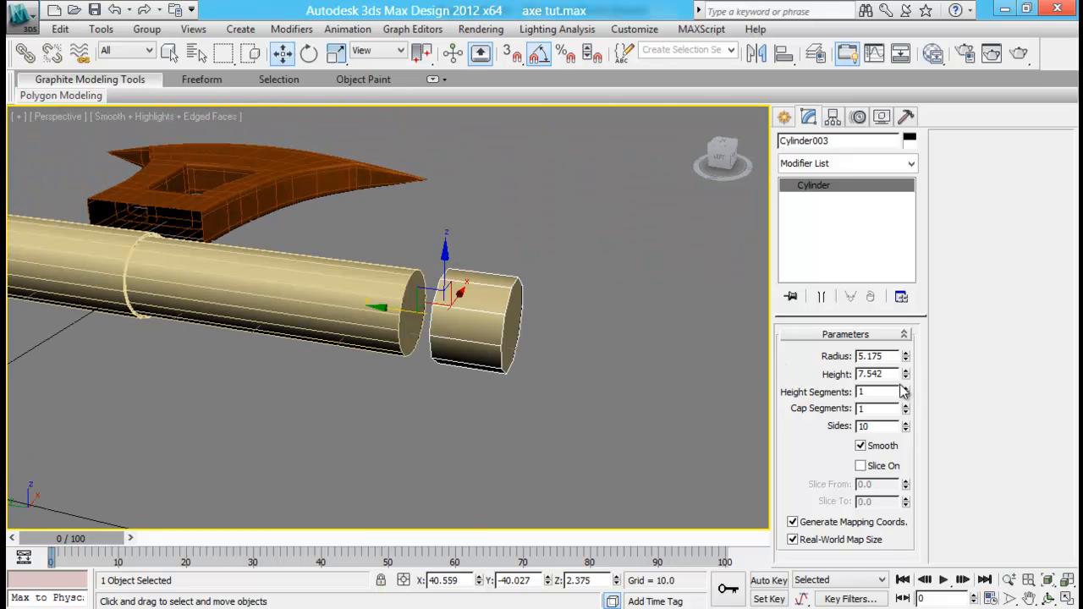
drag(909, 385, 917, 424)
alt+middle_drag(643, 385, 535, 322)
- Centre the 10-sided cylinder on the handle in the Front view and slide it over the handle's free end
key(alt+w)
middle_click(529, 188)
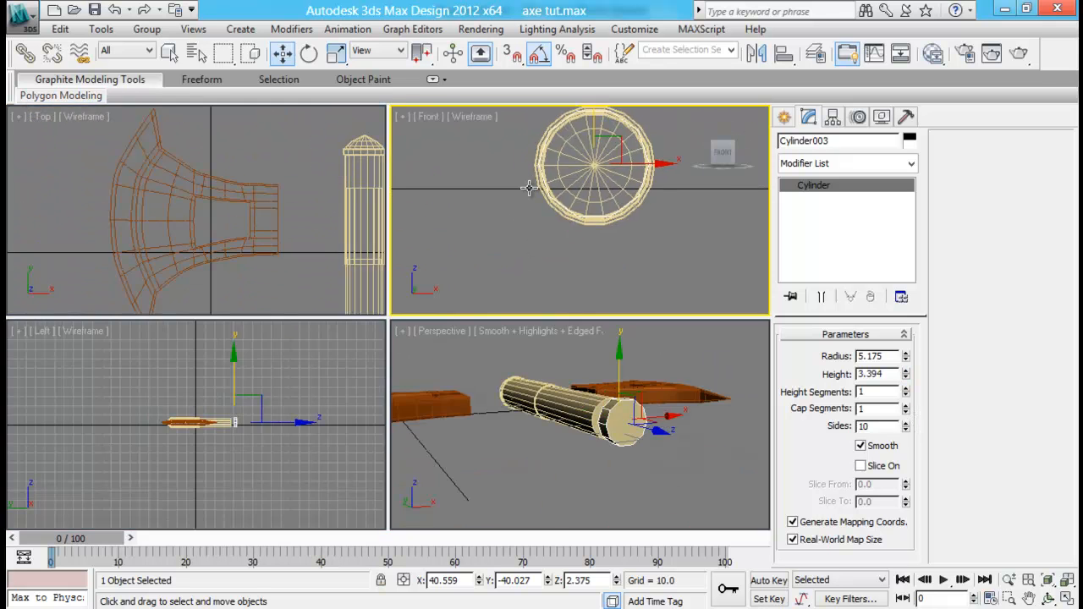
key(alt+w)
middle_drag(511, 203, 539, 230)
drag(431, 221, 434, 223)
key(alt+w)
middle_click(594, 433)
key(alt+w)
alt+middle_drag(572, 399, 588, 389)
drag(431, 304, 398, 302)
mouse_move(535, 345)
alt+middle_down()
mouse_move(599, 376)
mouse_move(654, 307)
mouse_move(567, 353)
mouse_move(447, 339)
mouse_move(532, 342)
alt+middle_up()
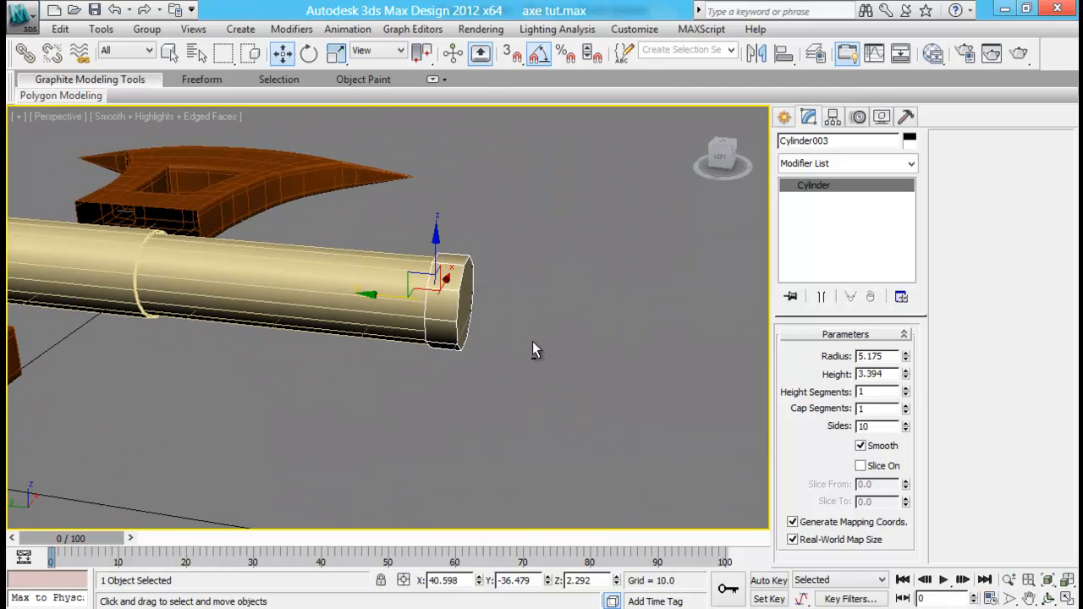
- Convert the 10-sided cylinder to an Editable Poly and delete both of its end cap polygons
right_click(454, 274)
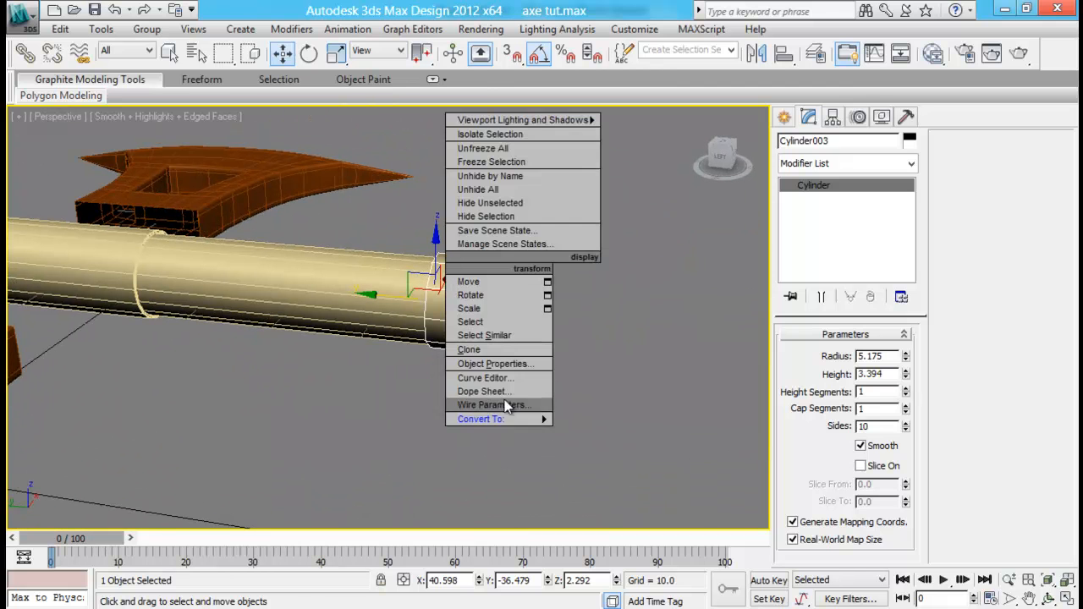
mouse_move(515, 420)
click(612, 432)
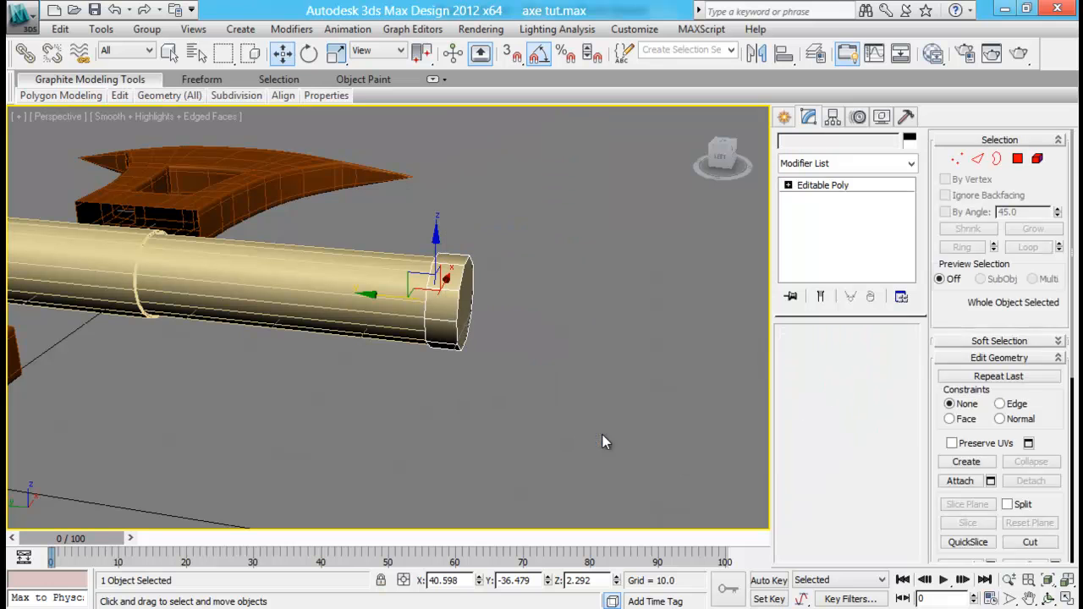
key(4)
alt+middle_drag(567, 335, 457, 296)
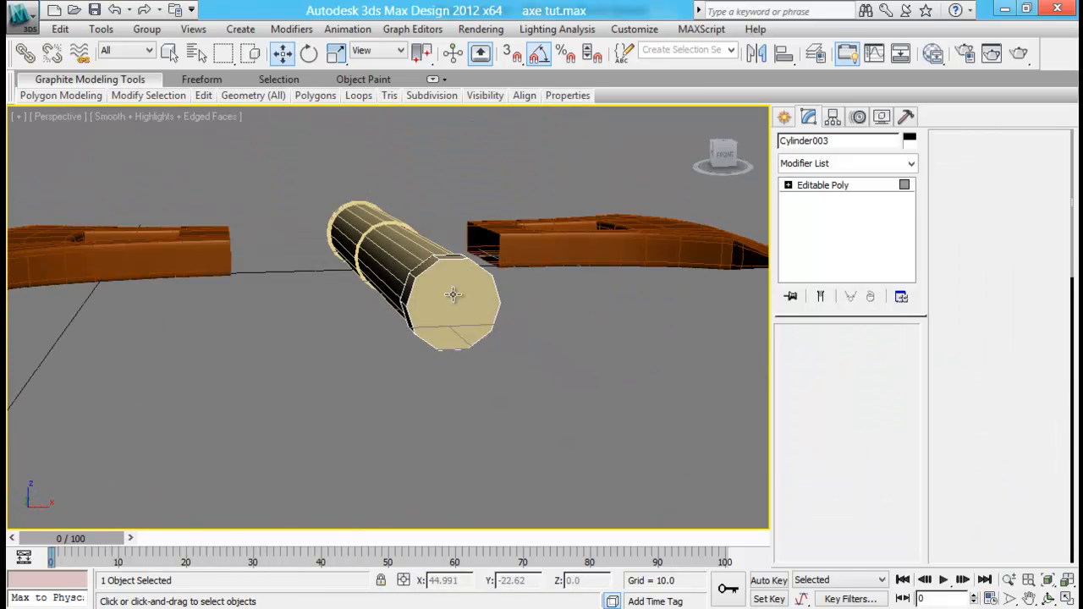
click(452, 292)
key(Delete)
click(451, 292)
key(Delete)
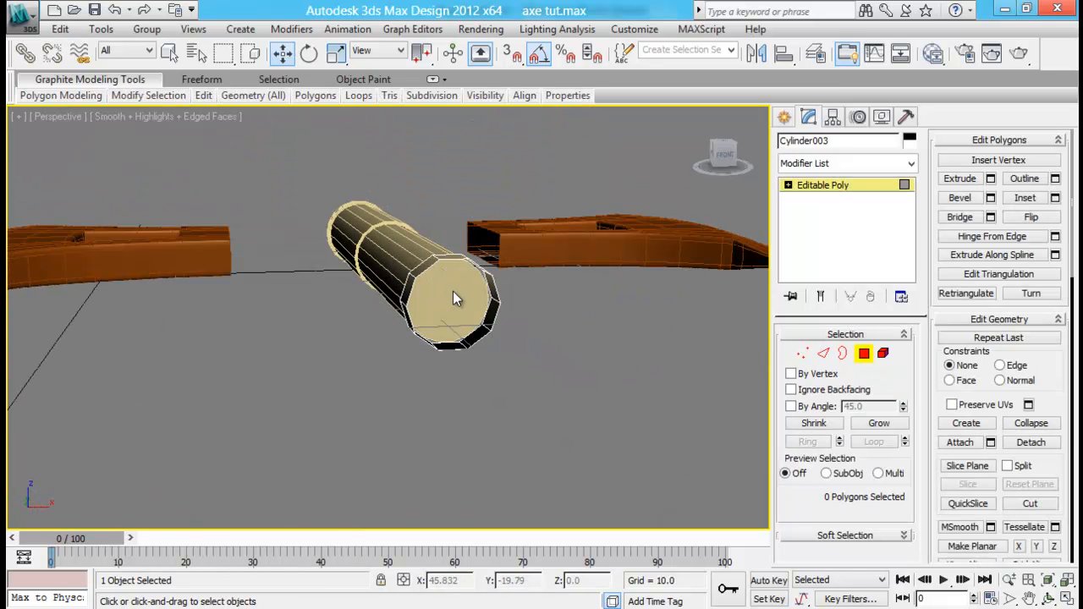
- Delete the end cap polygon of the handle shaft inside the 10-sided ring
alt+middle_drag(518, 342, 465, 342)
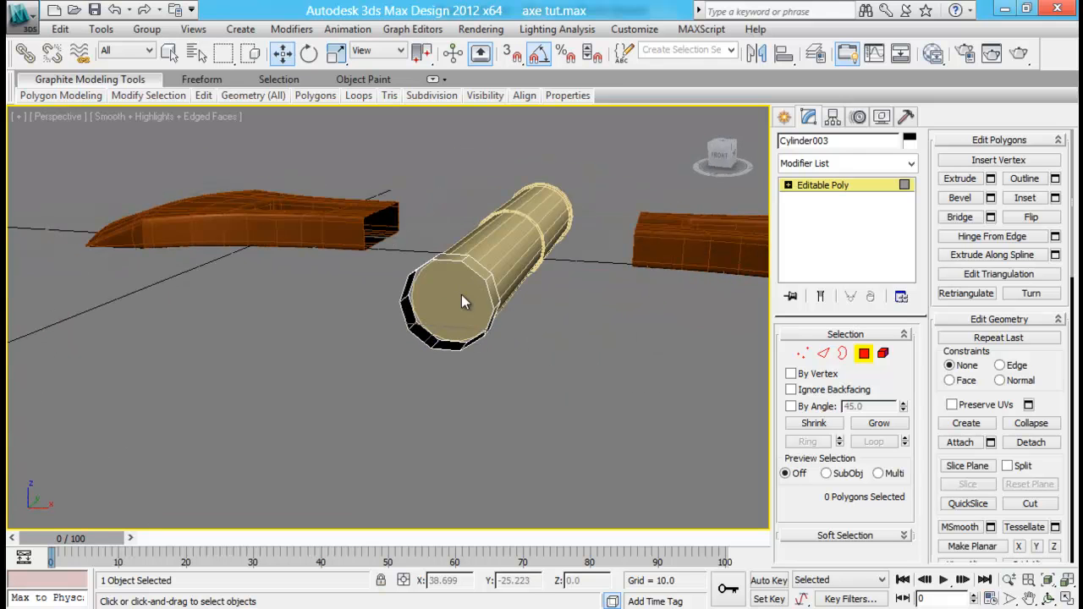
click(862, 354)
click(546, 249)
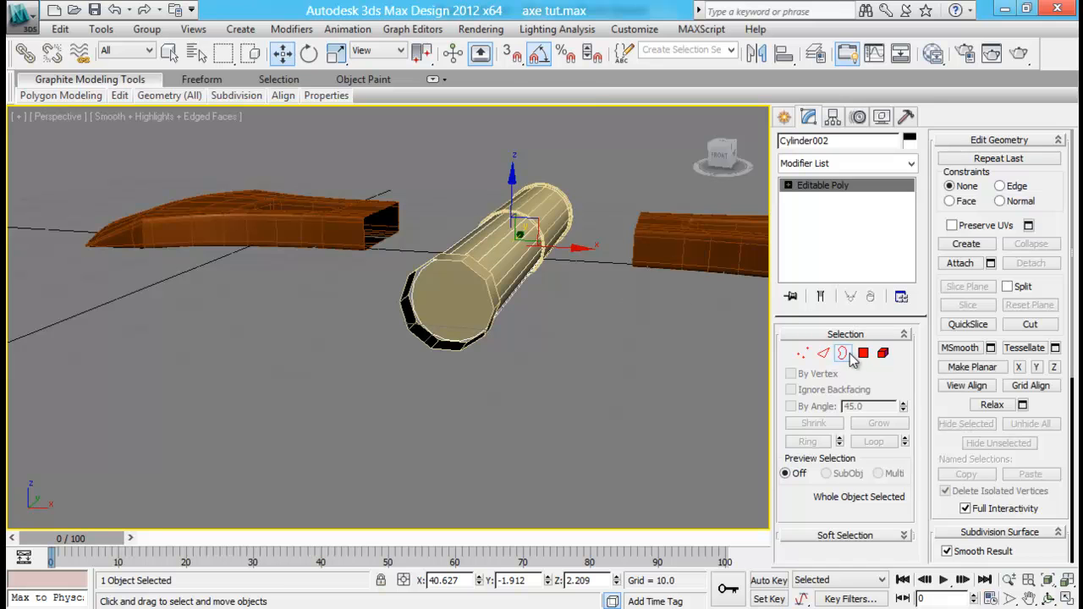
click(863, 354)
click(448, 301)
click(584, 349)
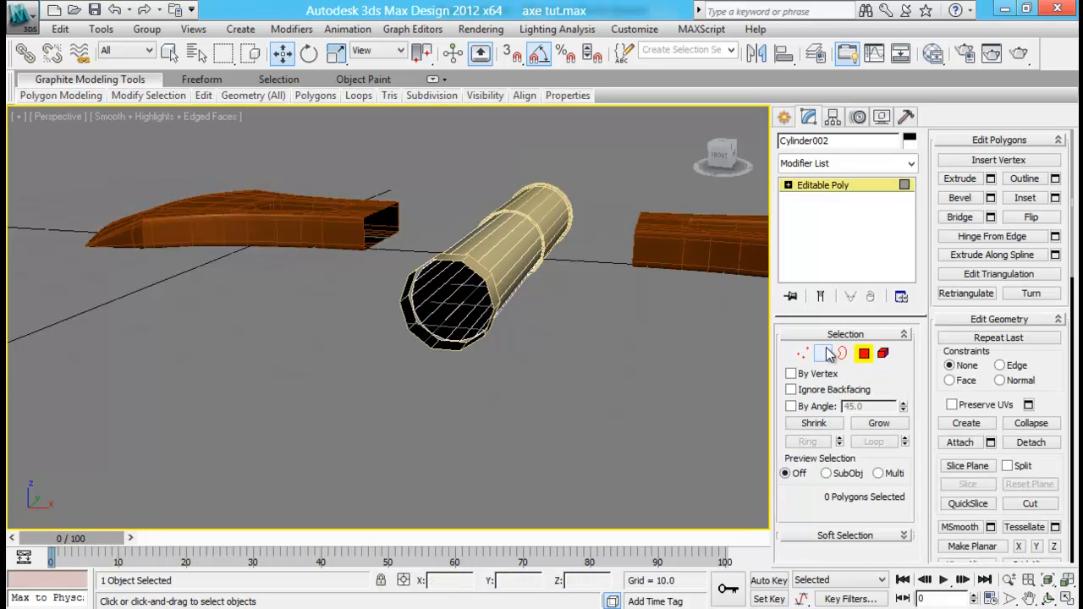
click(865, 354)
- Extrude all 10 outer side polygons of the ring outward as separate blocks with the By Polygon option
click(445, 285)
click(485, 245)
alt+middle_drag(444, 343, 571, 267)
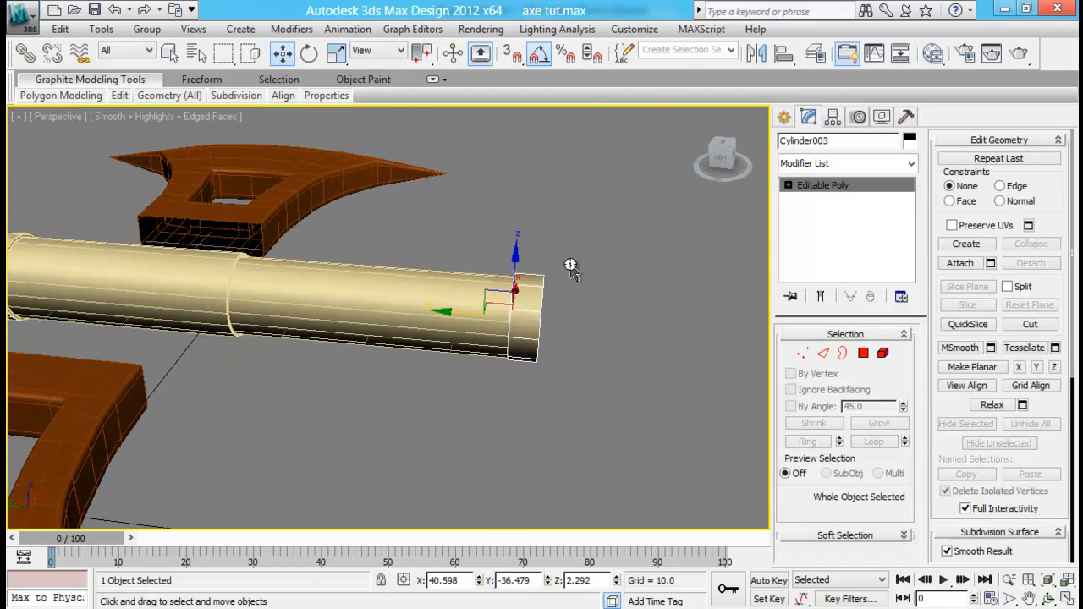
click(863, 353)
click(524, 321)
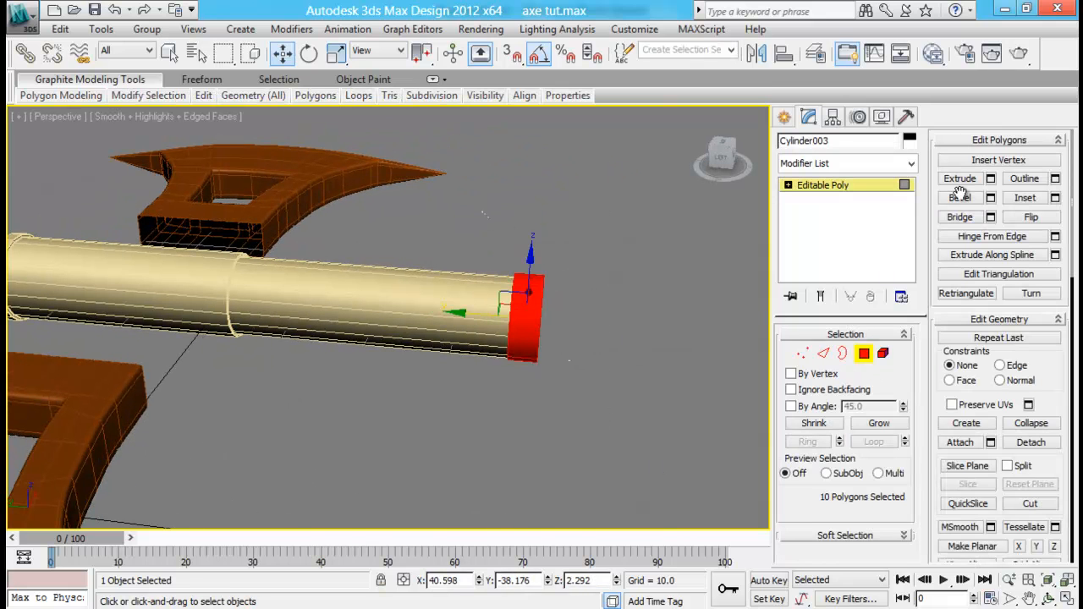
click(991, 179)
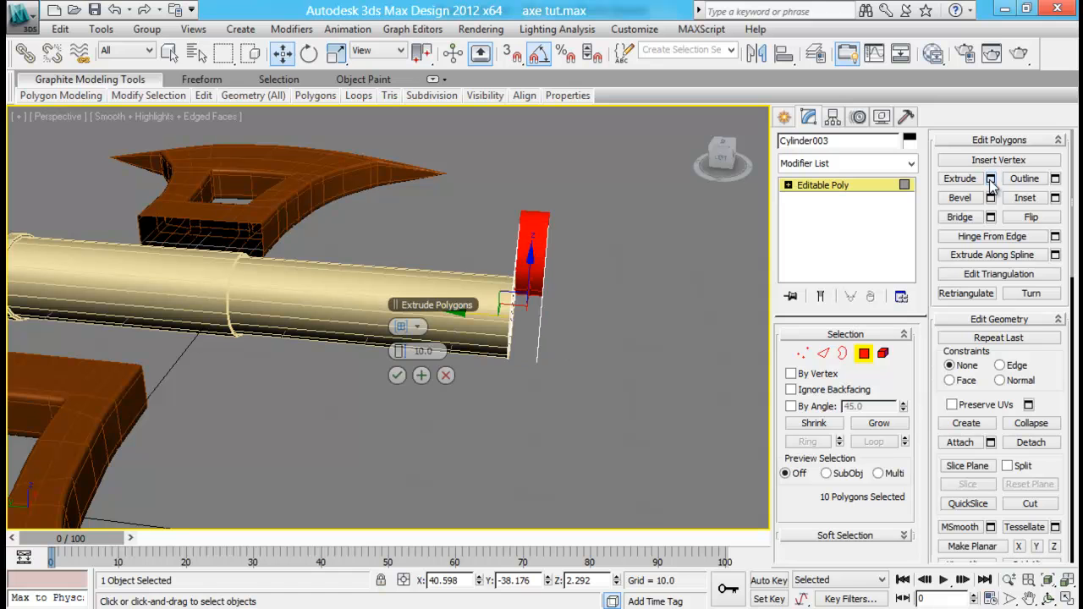
click(417, 326)
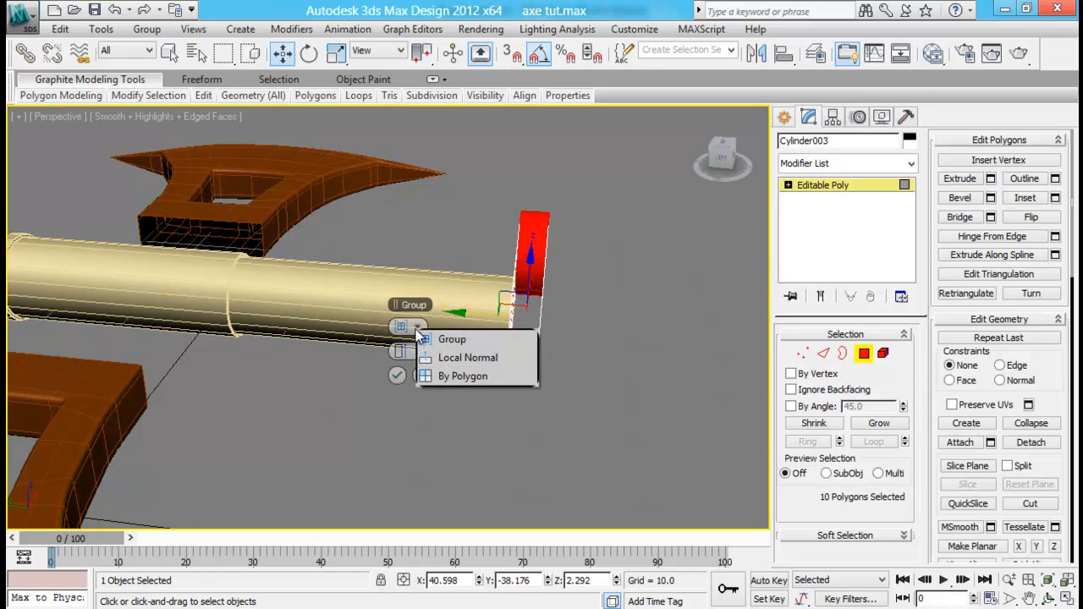
click(479, 377)
alt+middle_drag(597, 354, 491, 335)
drag(395, 350, 358, 351)
click(397, 375)
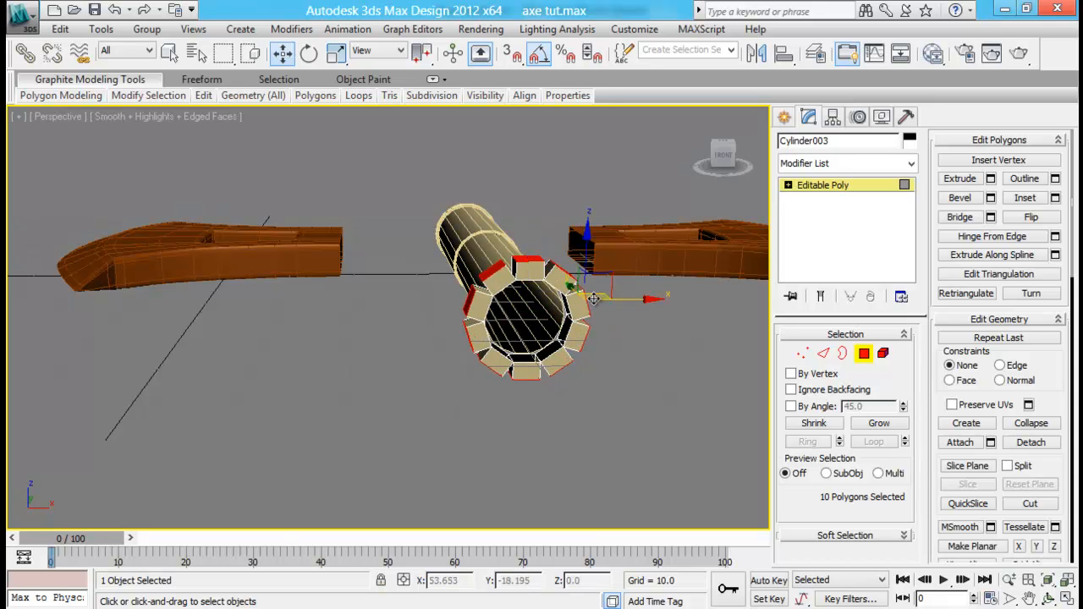
- Scale the ten extruded polygons down to tips so the ring has pyramid-shaped spikes
key(r)
drag(576, 285, 636, 538)
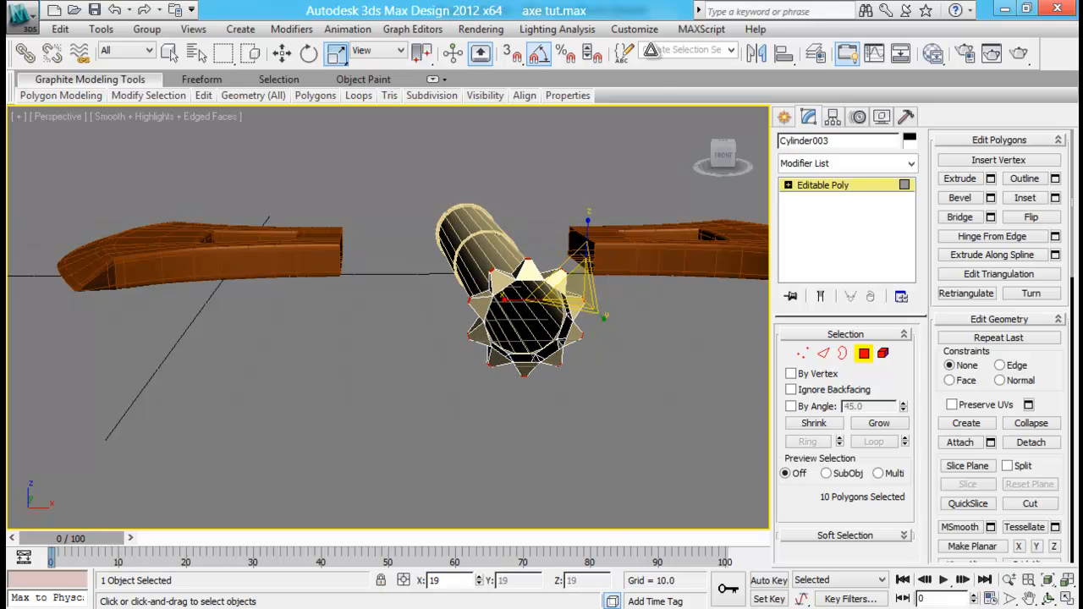
alt+middle_drag(562, 349, 654, 431)
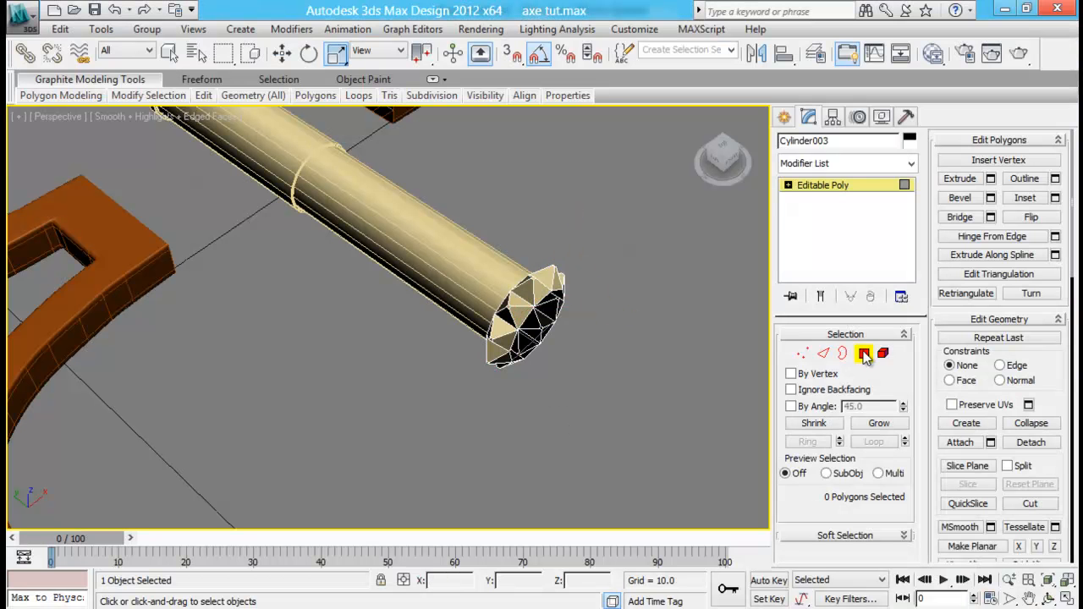
click(679, 360)
- Shift the spiked ring slightly along the handle toward the axe head
alt+middle_drag(596, 296, 410, 219)
click(411, 221)
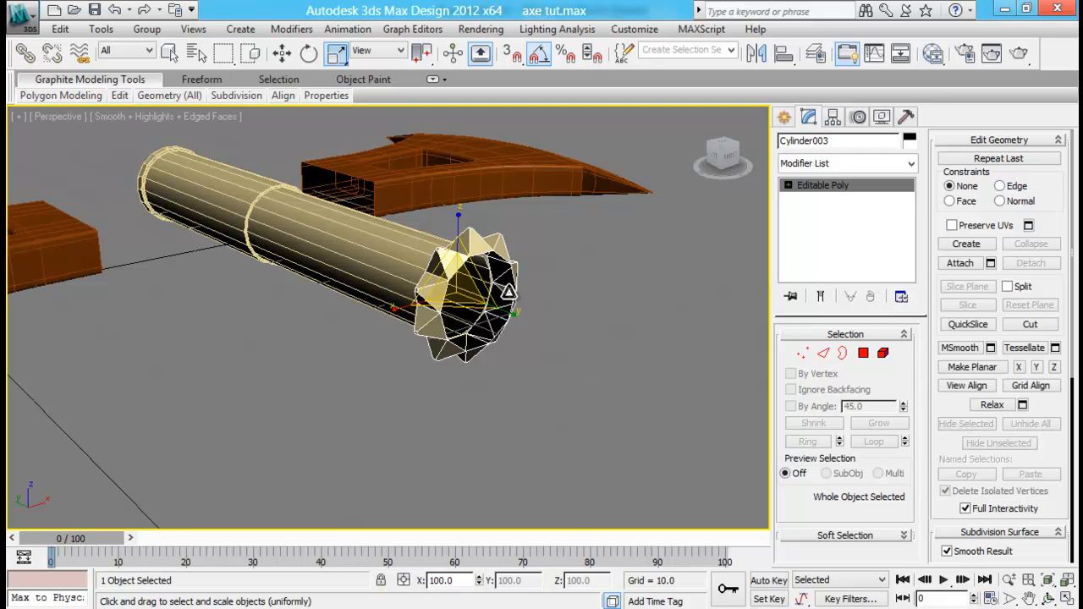
click(566, 252)
click(508, 247)
alt+middle_drag(508, 247, 648, 275)
key(w)
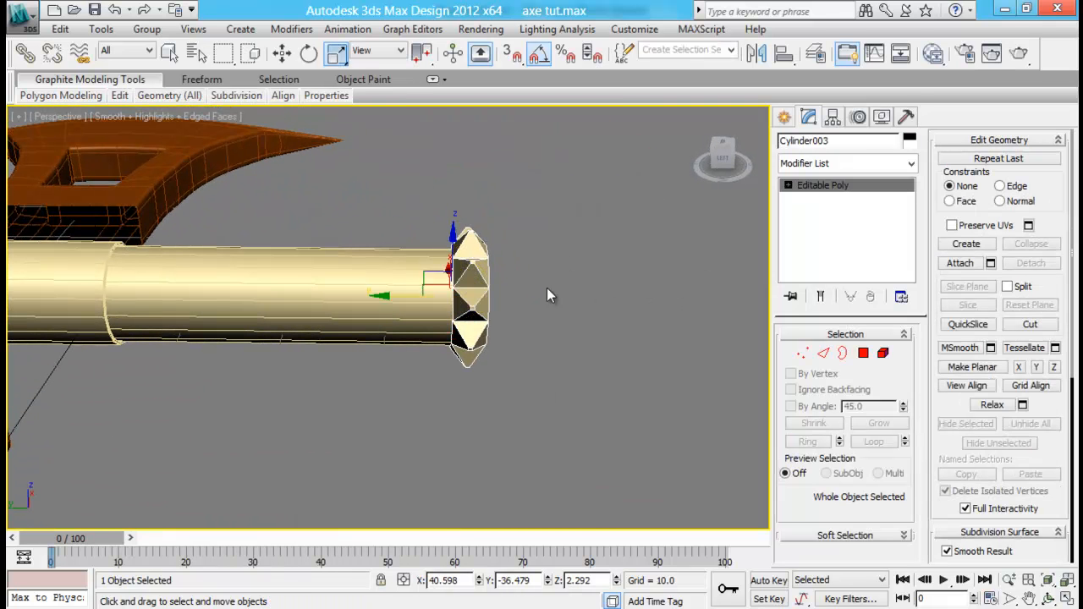
click(632, 330)
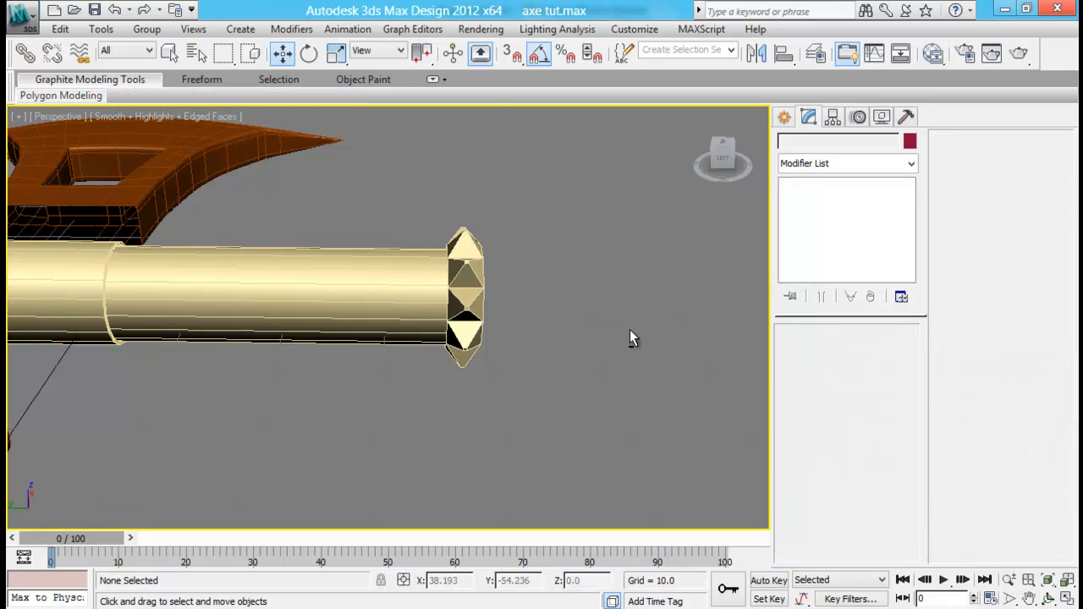
- Extend the spiked ring's outer open border away from the handle to form a 10-sided sleeve
alt+middle_drag(632, 330, 541, 336)
click(505, 294)
key(3)
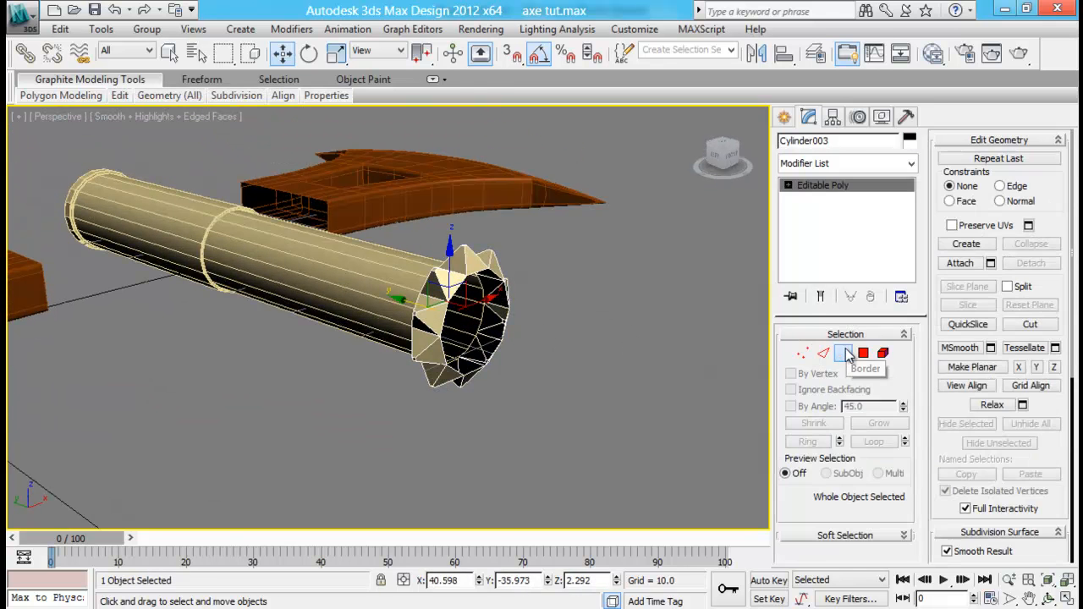
click(493, 269)
alt+middle_drag(553, 332, 530, 334)
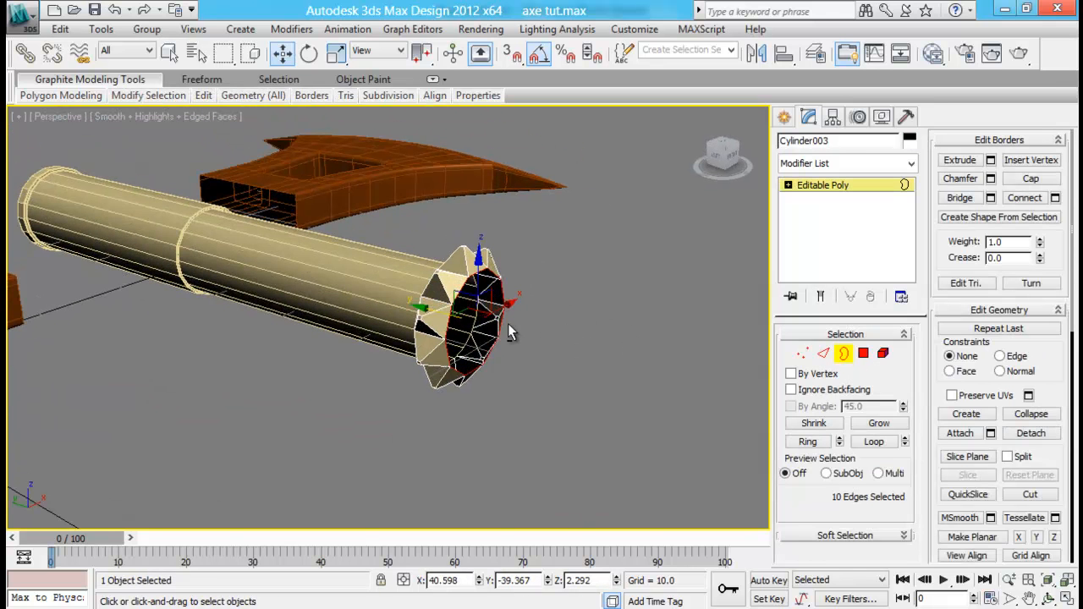
key(r)
drag(480, 314, 477, 321)
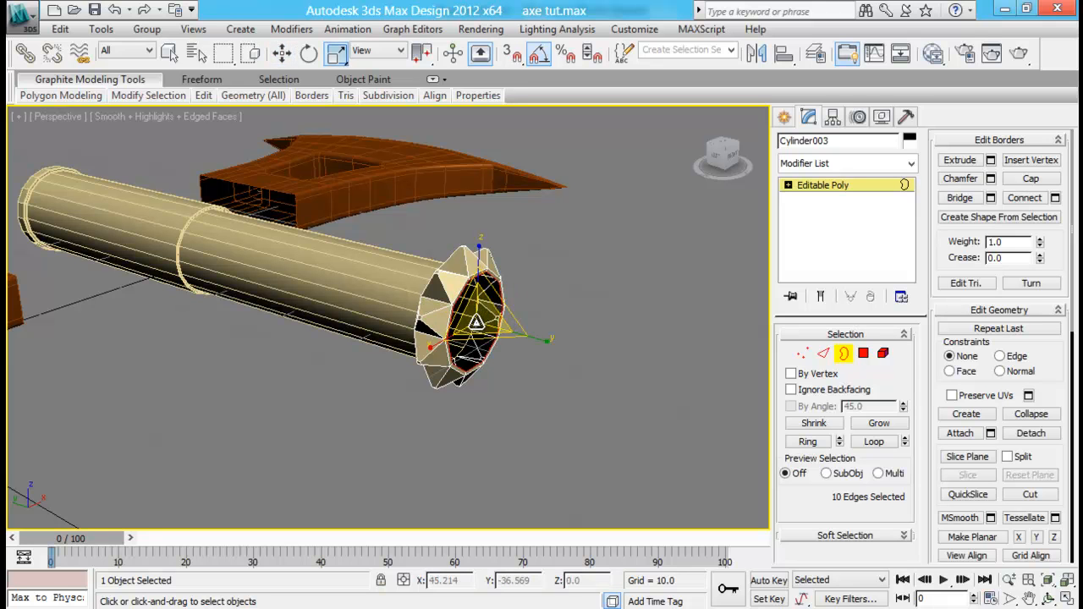
key(w)
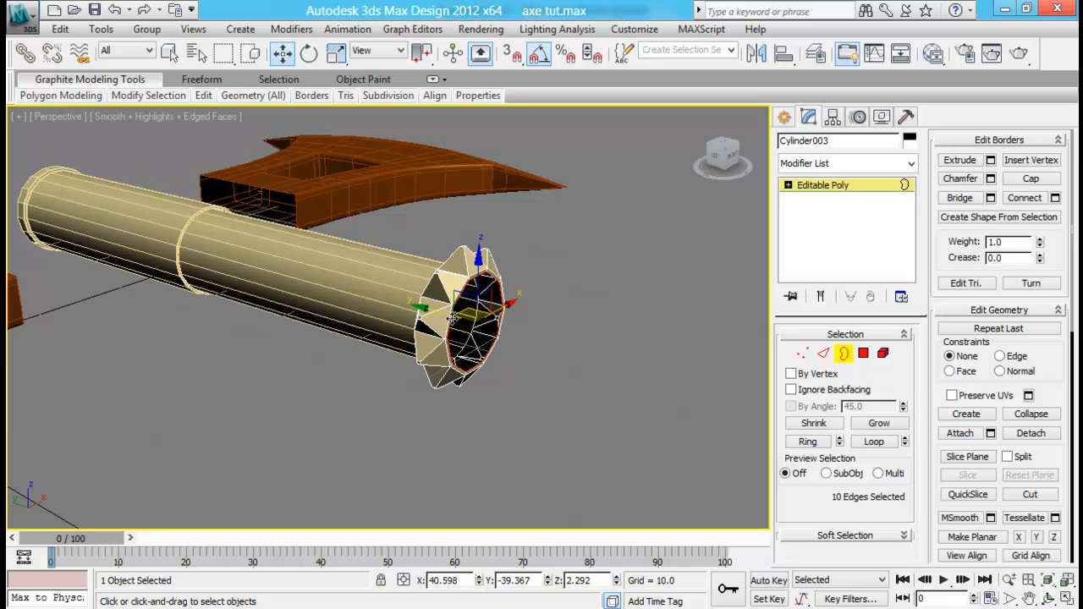
shift+drag(431, 310, 510, 338)
alt+middle_drag(548, 347, 500, 342)
drag(497, 341, 496, 341)
- Scale the sleeve's end border to about 78% and pull it slightly back toward the spiked ring
key(r)
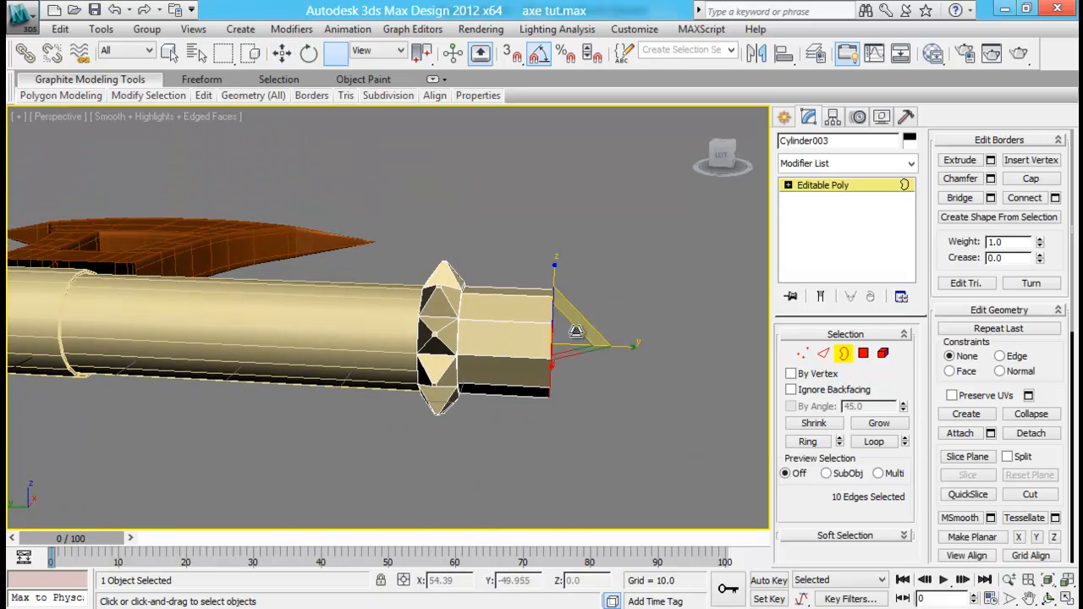
drag(568, 326, 567, 358)
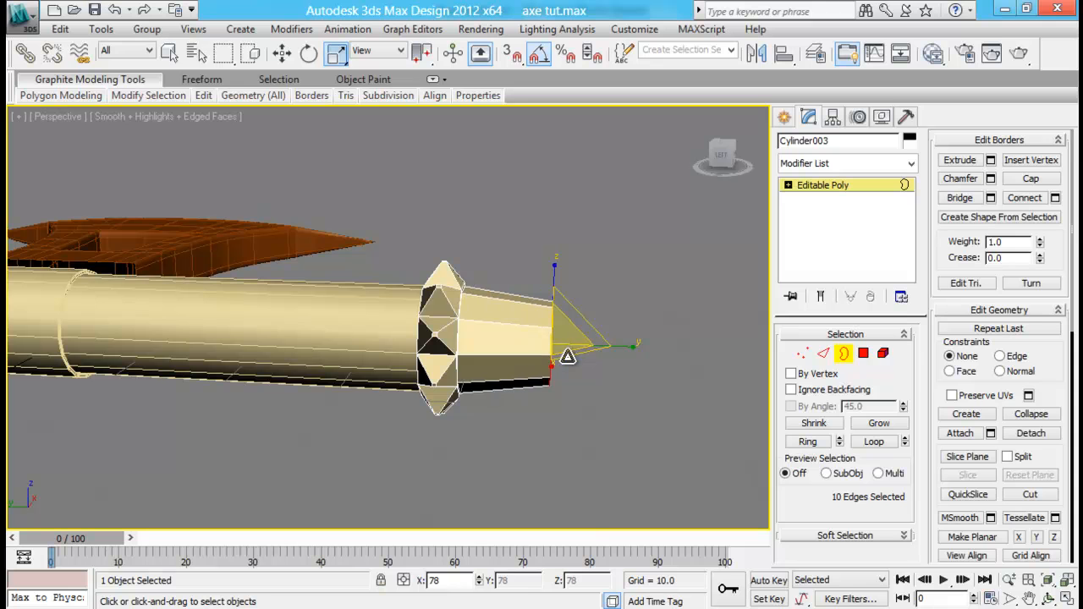
key(w)
drag(510, 340, 499, 342)
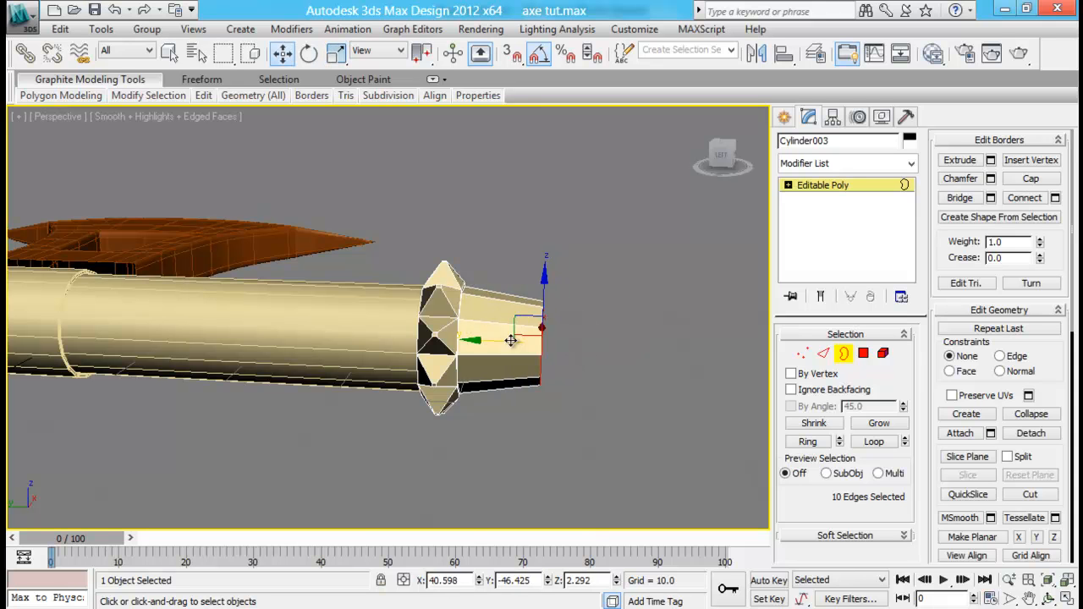
key(r)
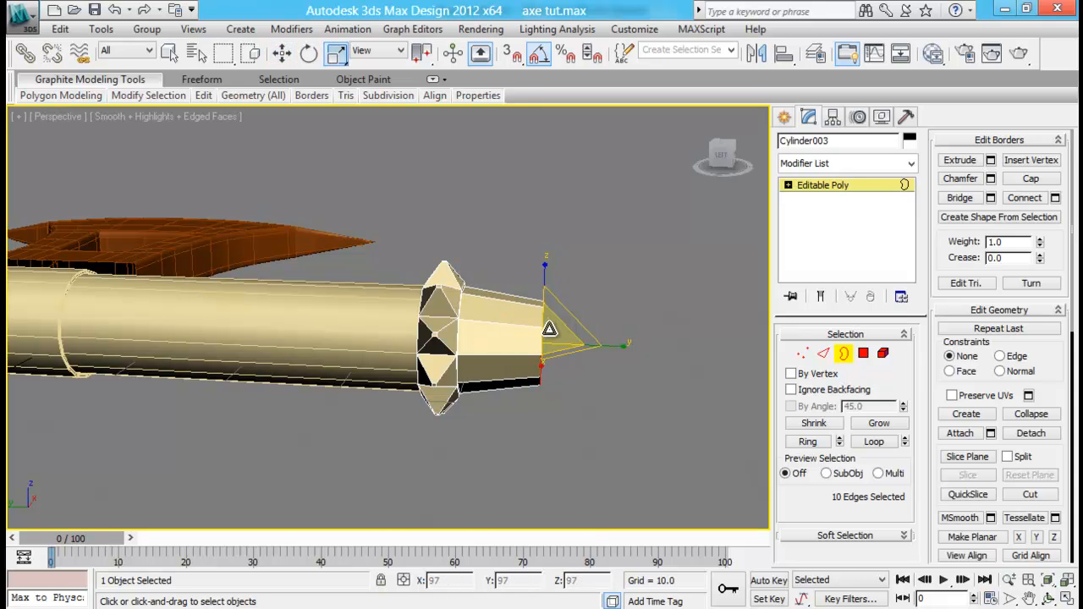
click(673, 356)
- Connect the sleeve's 10 lengthwise edges with one edge loop and scale the loop inward for a concave profile
key(2)
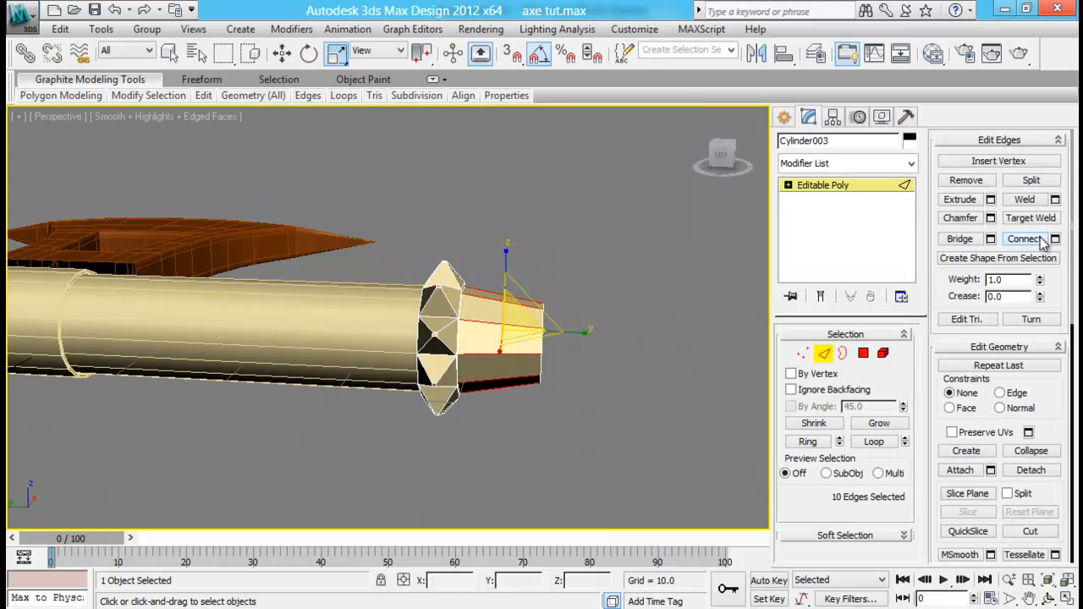
click(1055, 240)
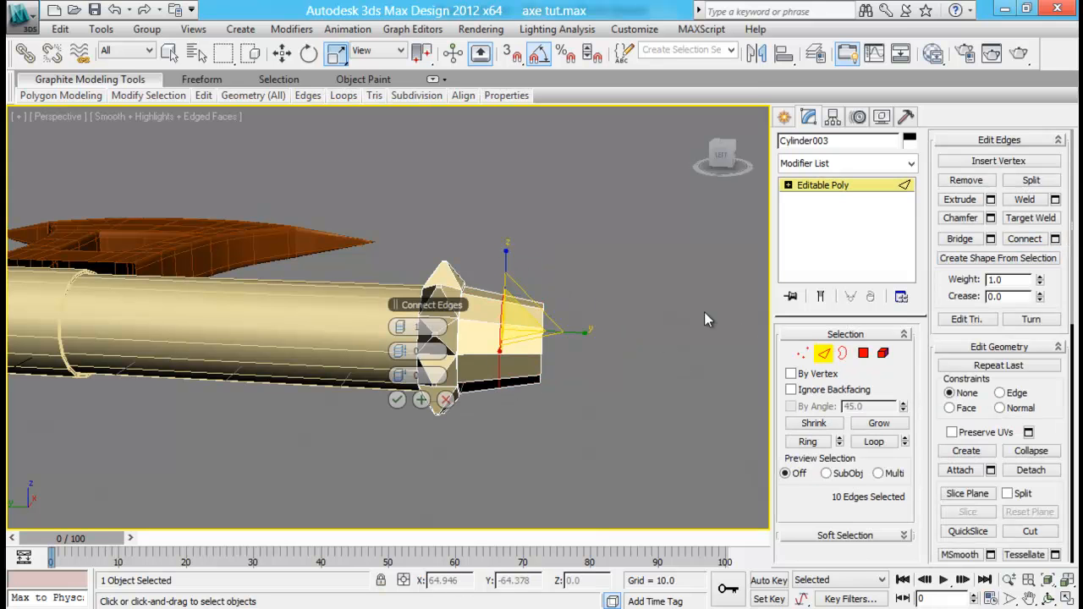
click(400, 404)
click(649, 379)
click(498, 315)
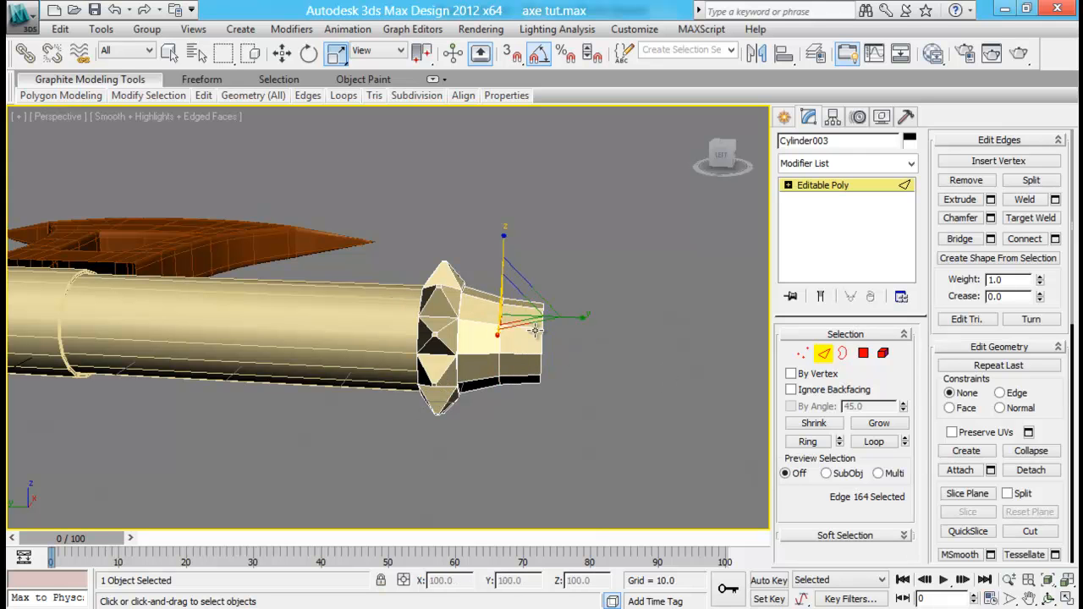
click(824, 353)
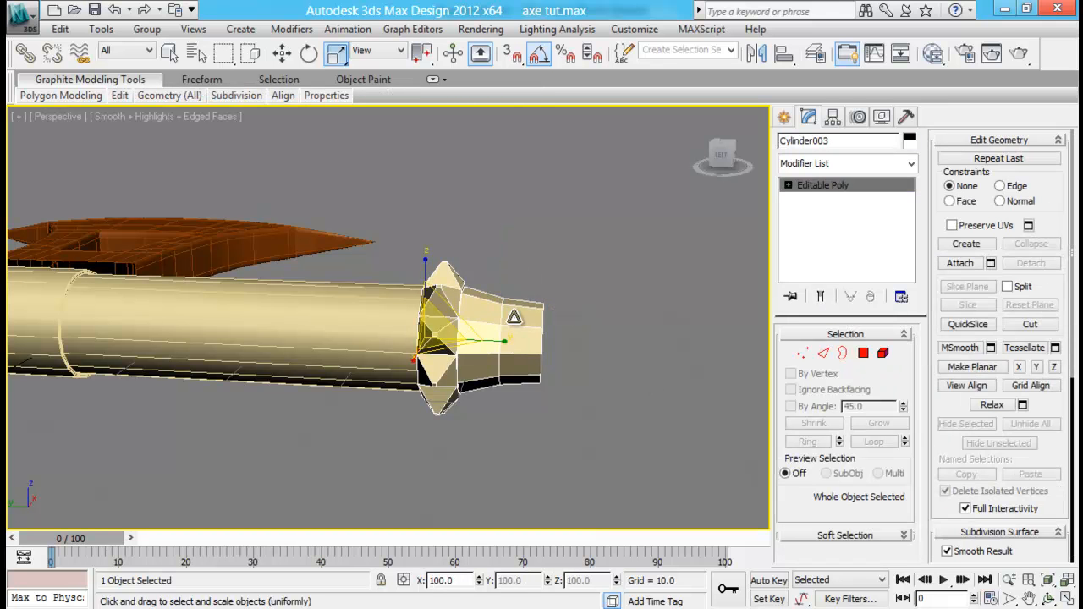
- Clone the spiked sleeve once as an instance farther out along the handle's axis
key(w)
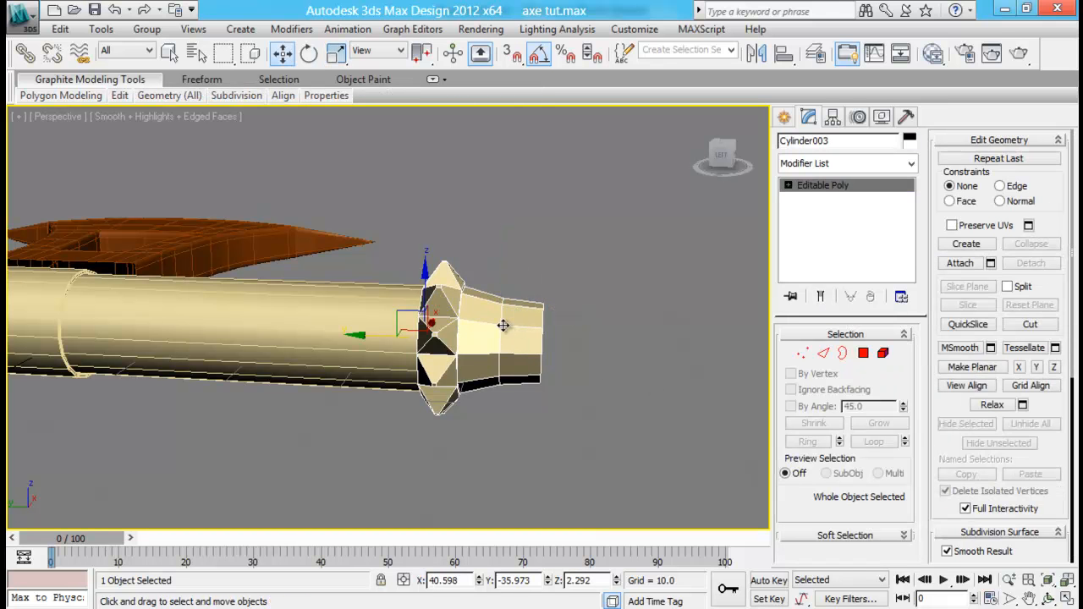
shift+drag(367, 336, 531, 356)
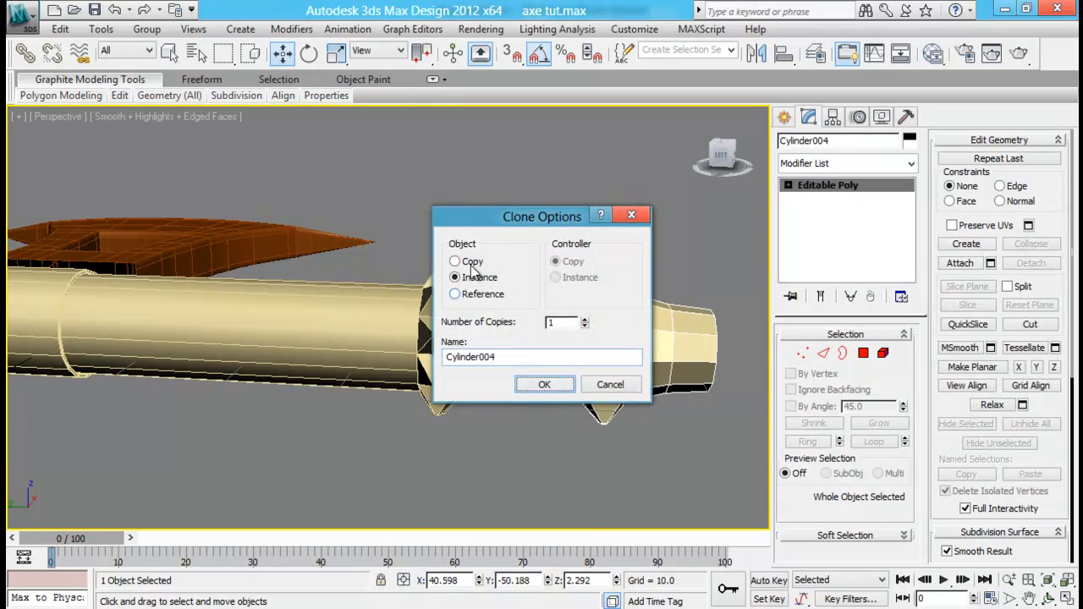
click(494, 284)
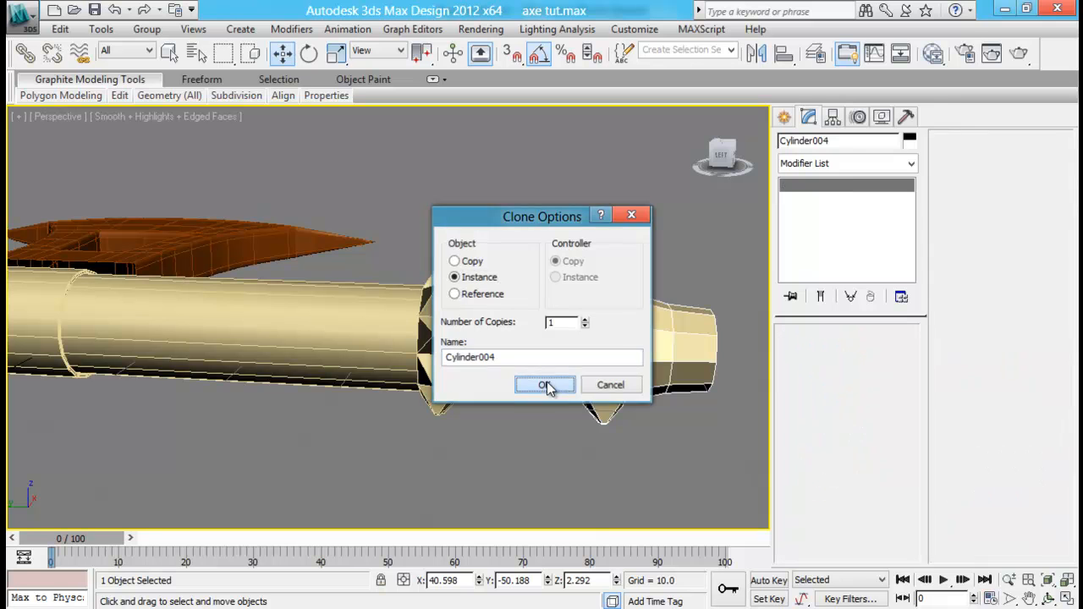
click(546, 385)
- Rotate the instance 180° about Z and slide it outward so its narrow end faces the original's
key(e)
key(a)
key(a)
mouse_move(552, 361)
mouse_down()
mouse_move(714, 370)
mouse_move(702, 369)
mouse_up()
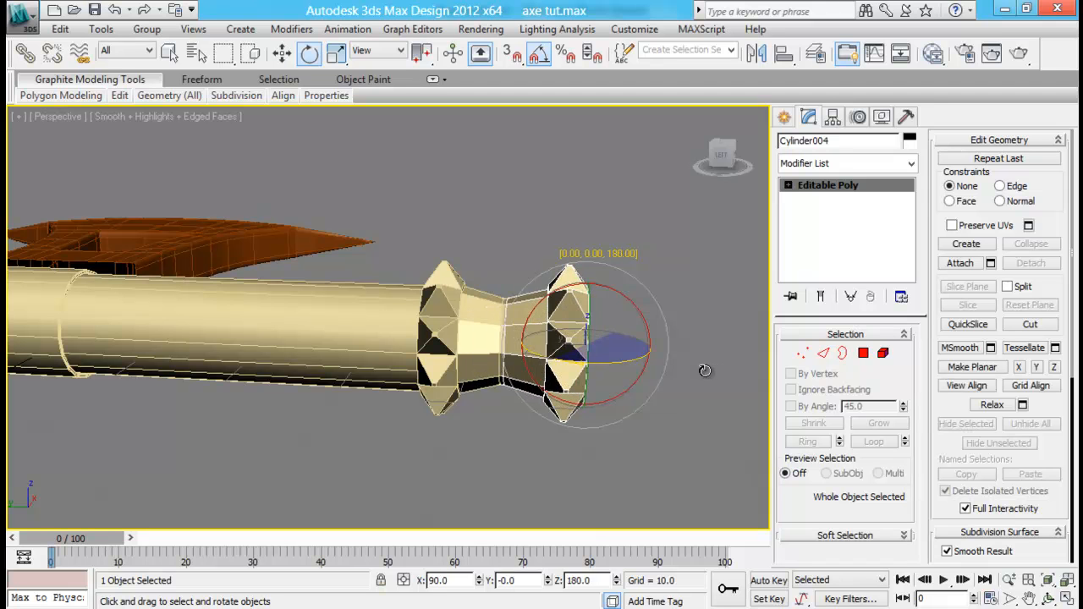
key(w)
drag(521, 345, 604, 348)
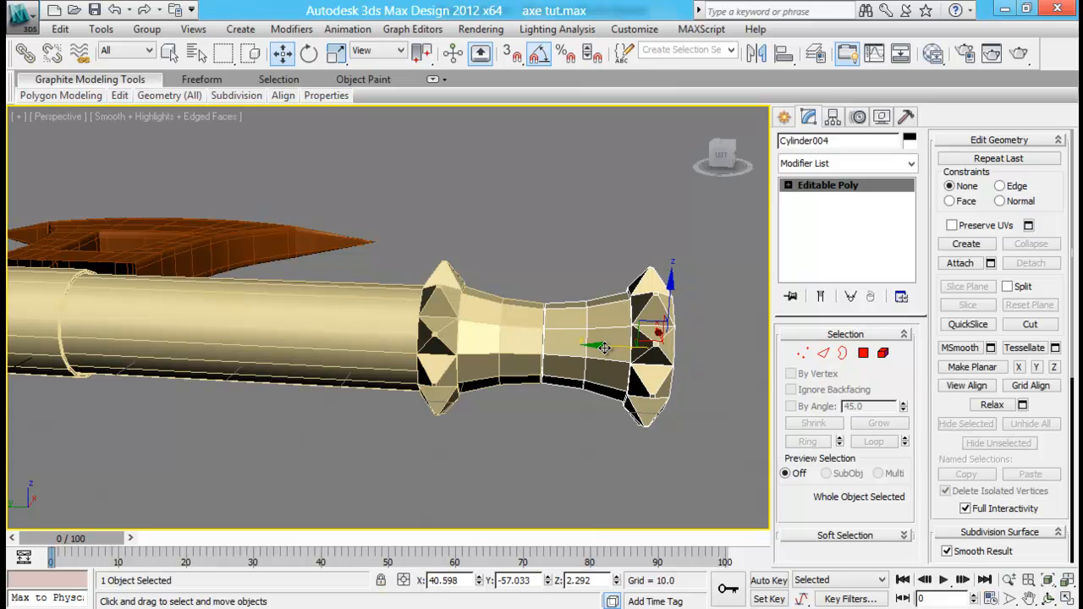
- Fine-tune the instance's position along the handle so the two narrow sleeve ends meet
click(533, 61)
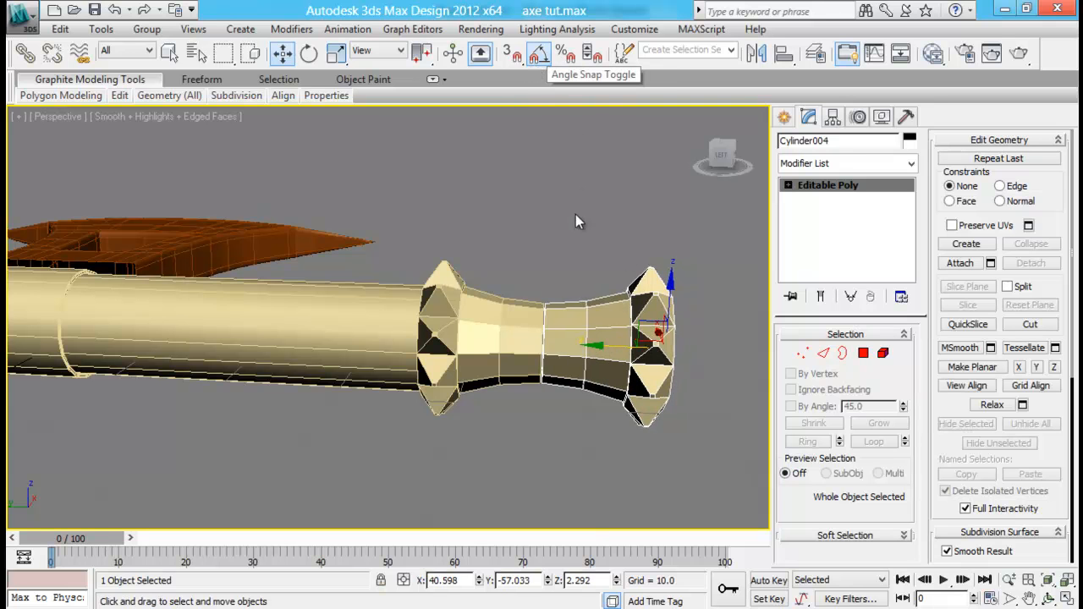
drag(593, 351, 600, 348)
click(622, 419)
alt+middle_drag(700, 379, 668, 406)
click(579, 347)
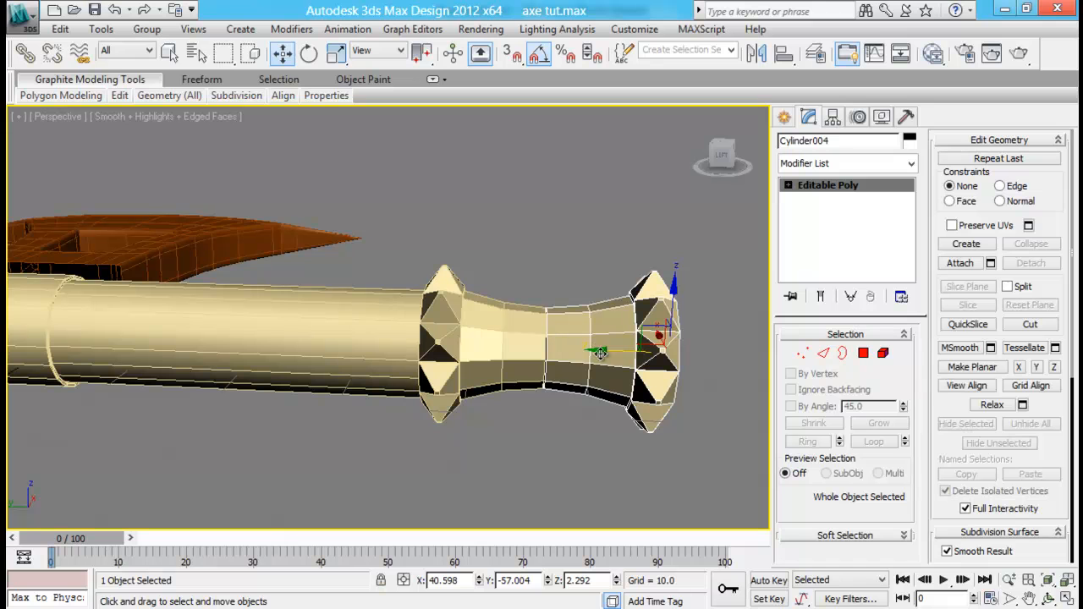
- Shorten both instanced sleeves by moving the 10 narrow-end vertices toward the spiked ring
click(802, 353)
drag(467, 247, 564, 420)
drag(496, 346, 515, 345)
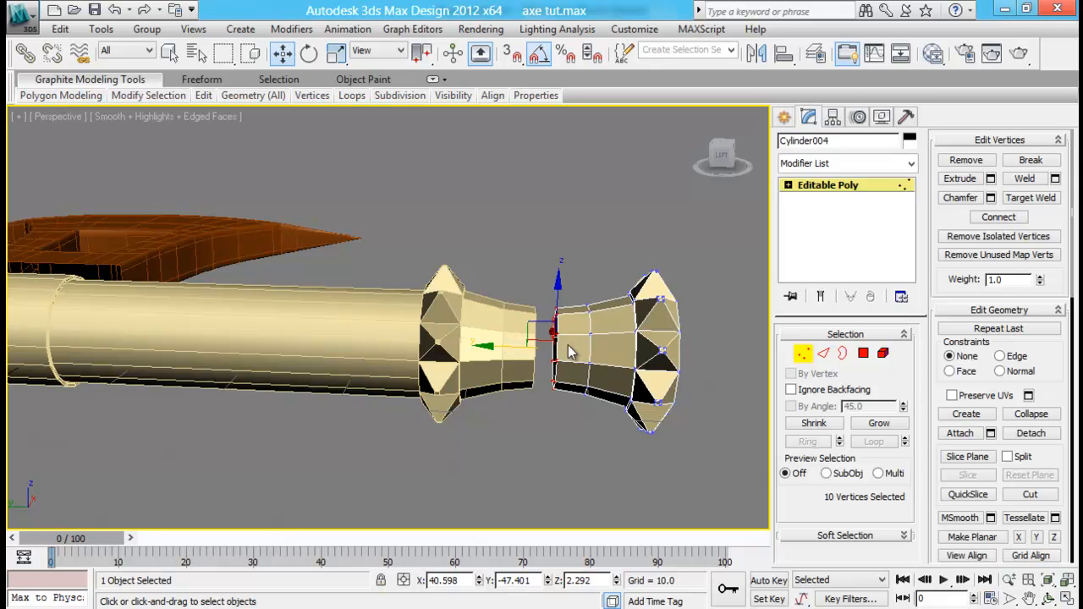
click(804, 354)
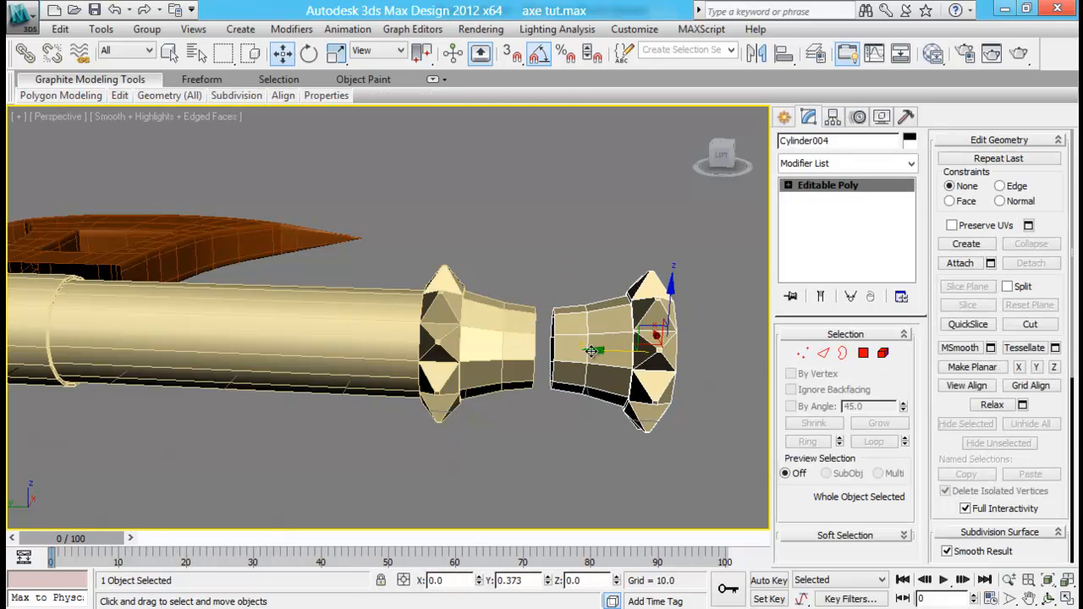